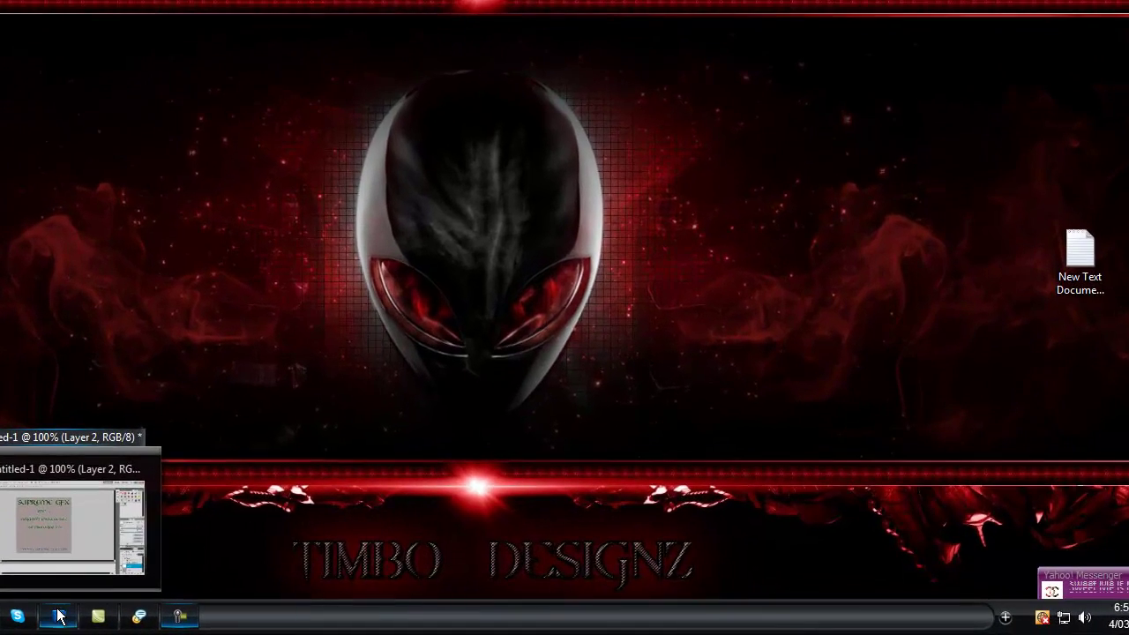
Restore the Photoshop window showing the Untitled-1 SUPREME GFX title card
left_click(228, 621)
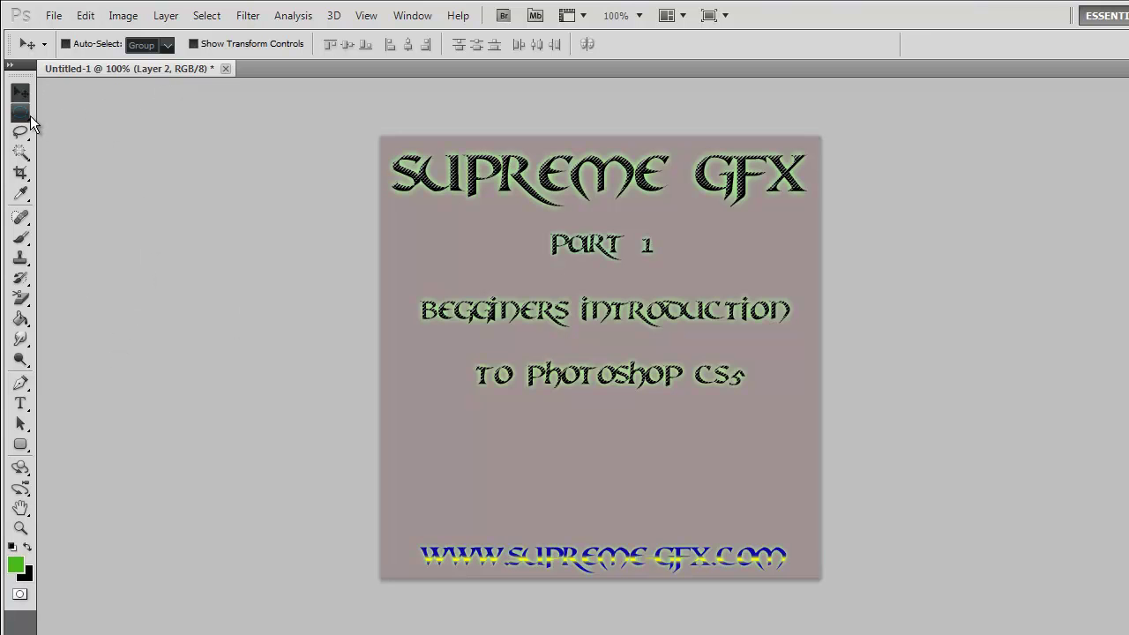
Open the File menu and look over its commands, such as Open Recent
left_click(53, 16)
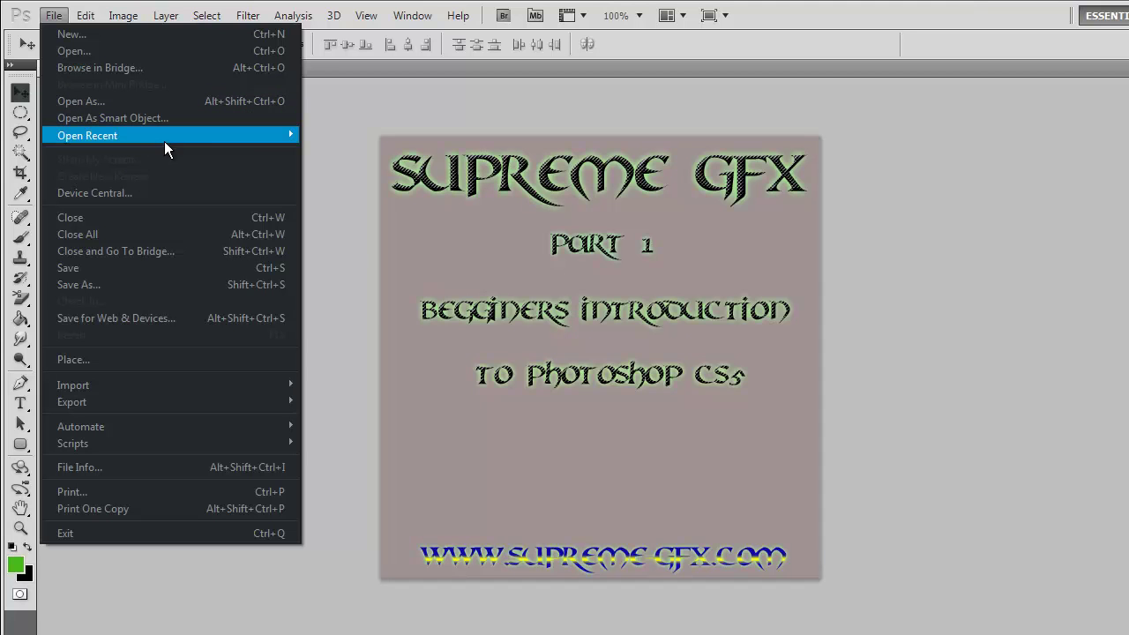
mouse_move(240, 136)
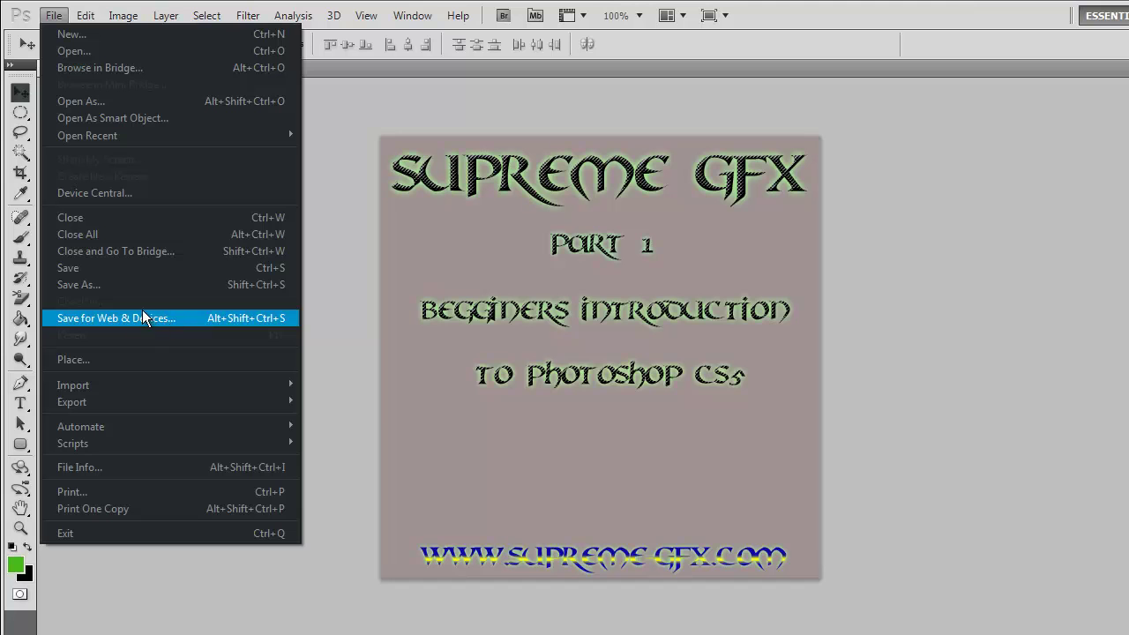
Start Save As for the poster, keep Photoshop PDF format, and reposition the dialog
left_click(61, 285)
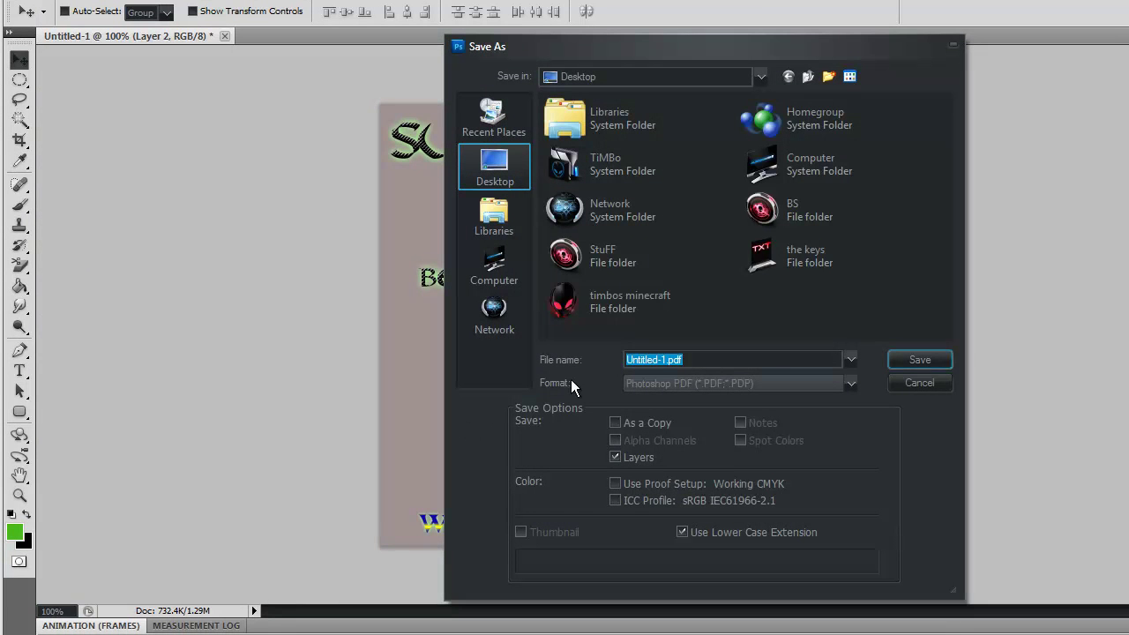
left_click(814, 383)
left_click(815, 382)
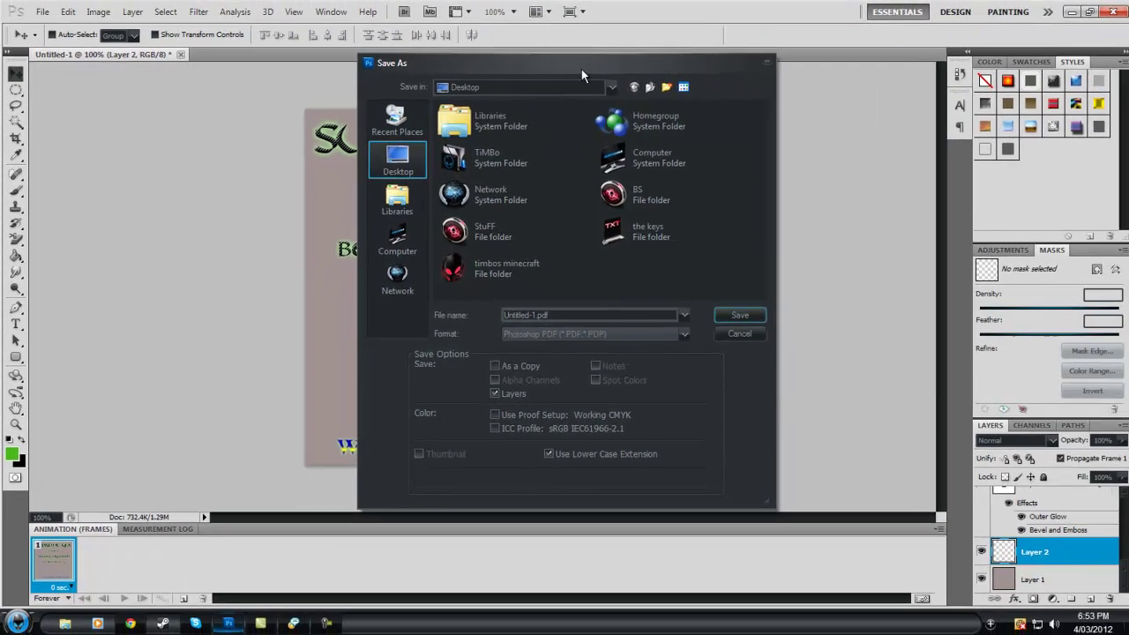
left_click_drag(599, 77, 419, 61)
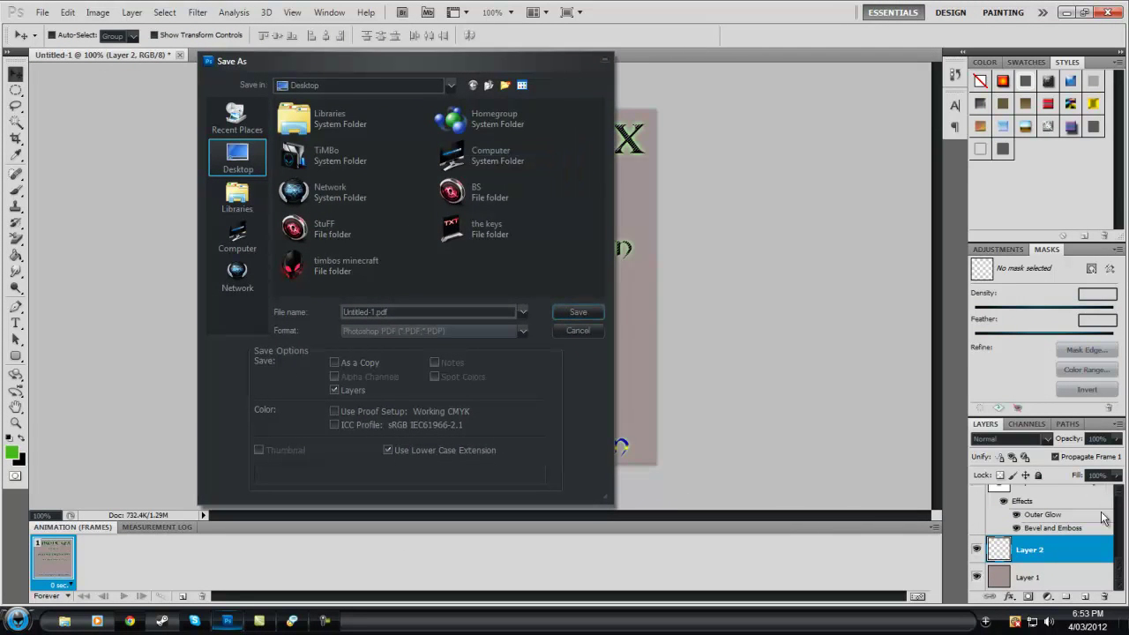
left_click_drag(368, 61, 830, 51)
Switch the format to PNG, then Photoshop PSD, and cancel without saving
left_click(991, 322)
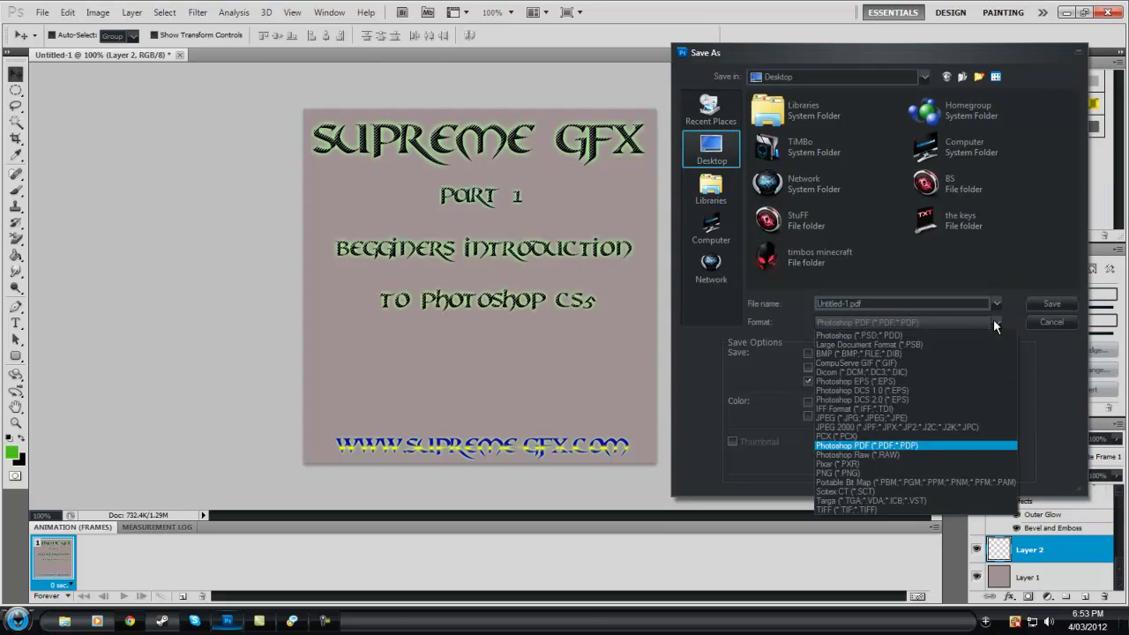
left_click(857, 473)
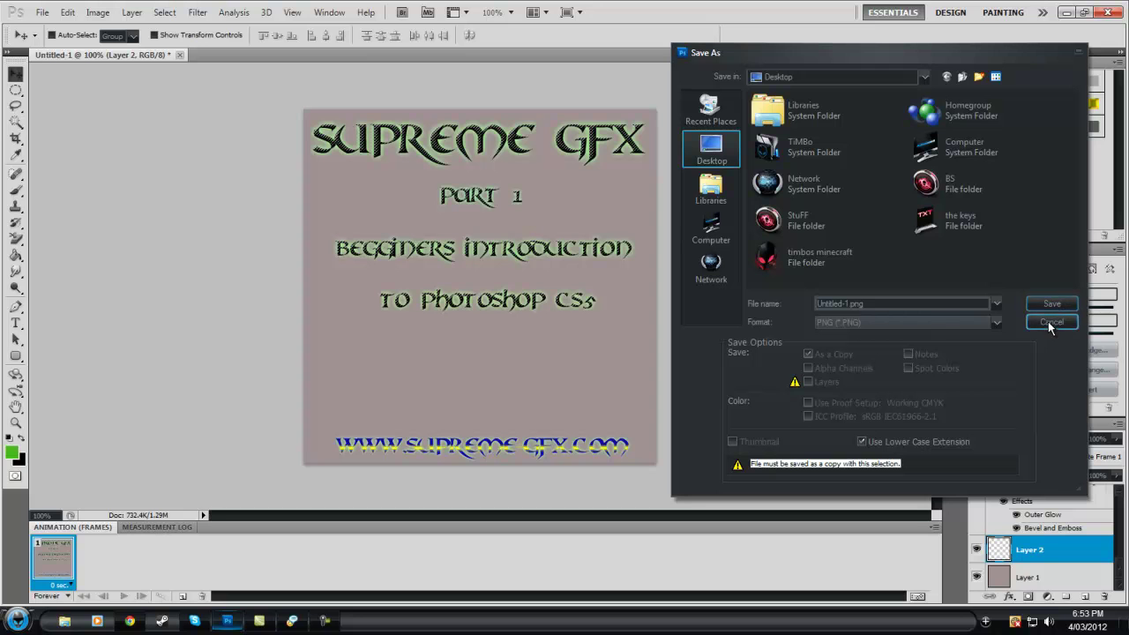
left_click(992, 319)
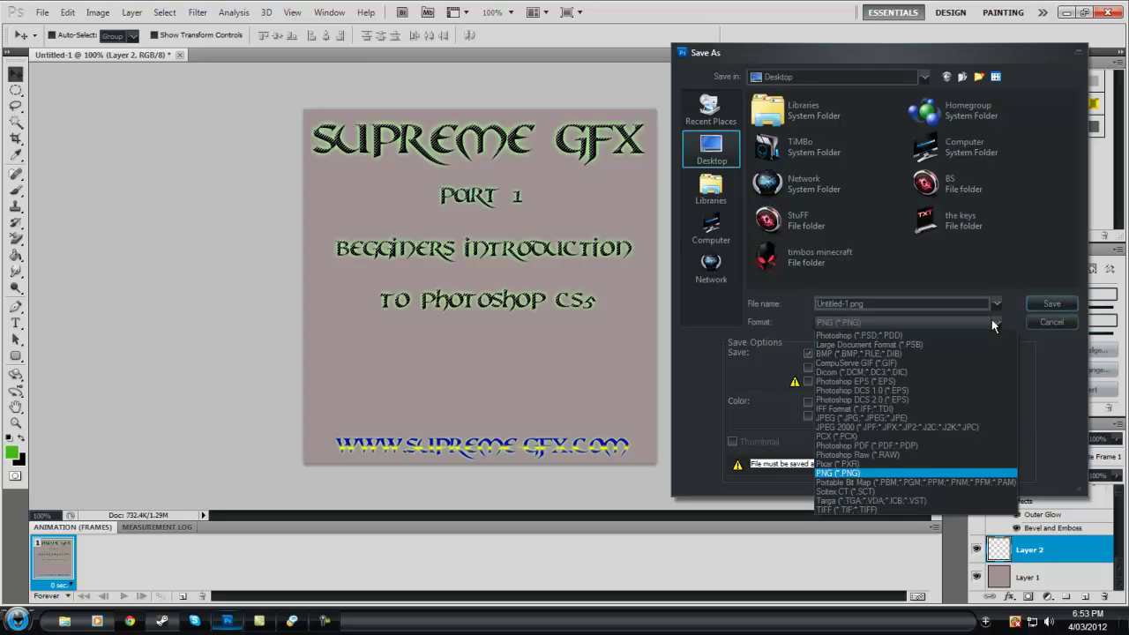
left_click(904, 336)
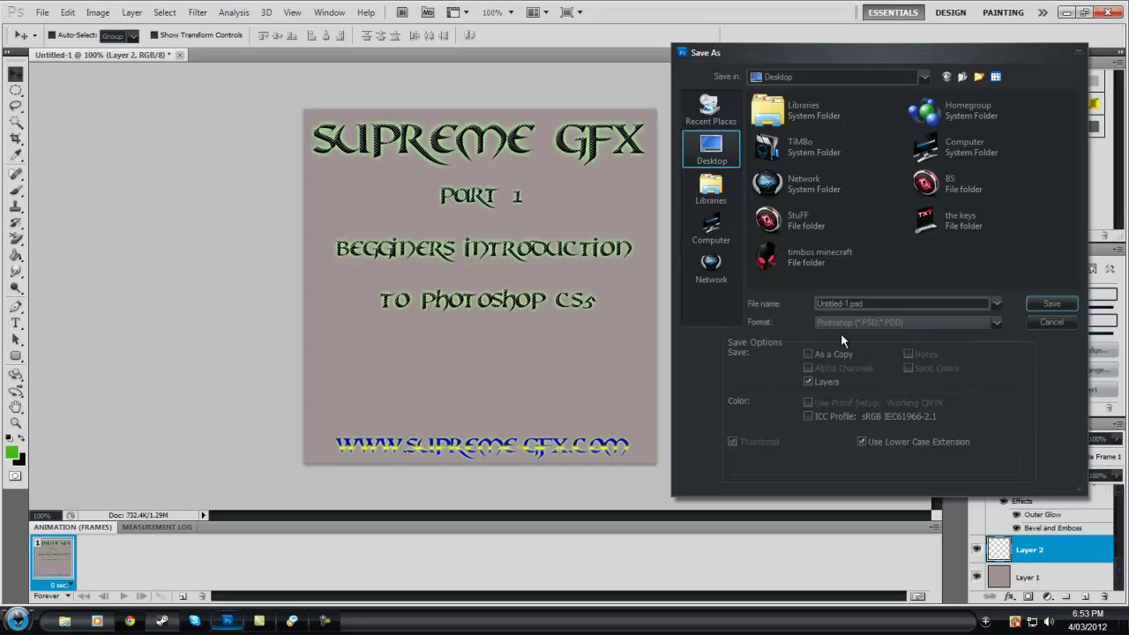
left_click(880, 322)
left_click(879, 321)
left_click(880, 322)
left_click(879, 322)
left_click(1049, 322)
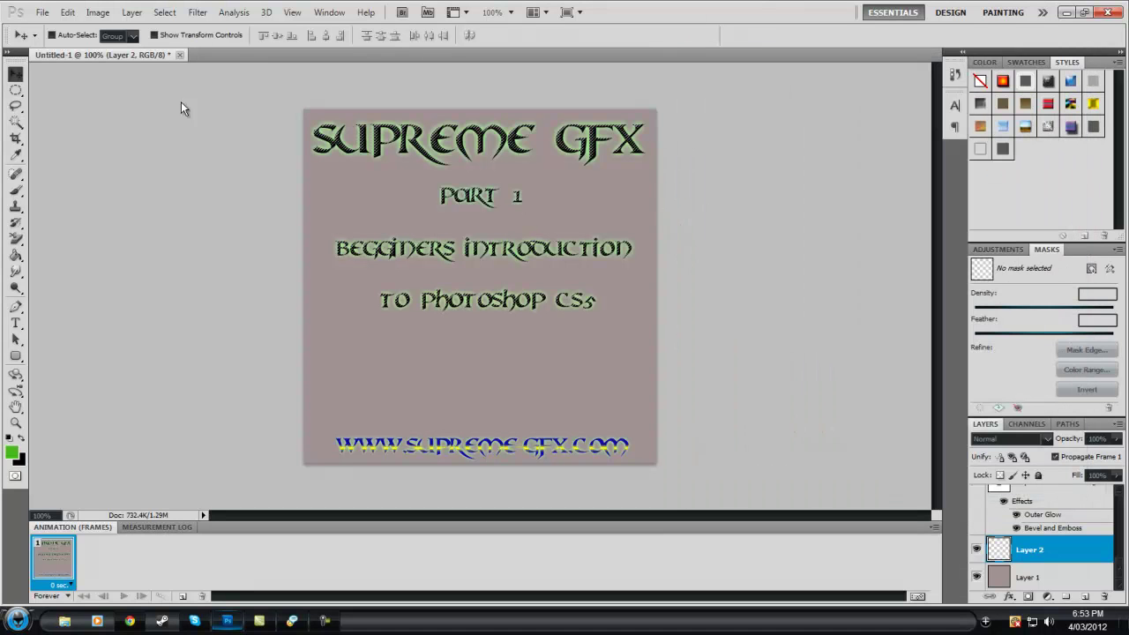
left_click(42, 13)
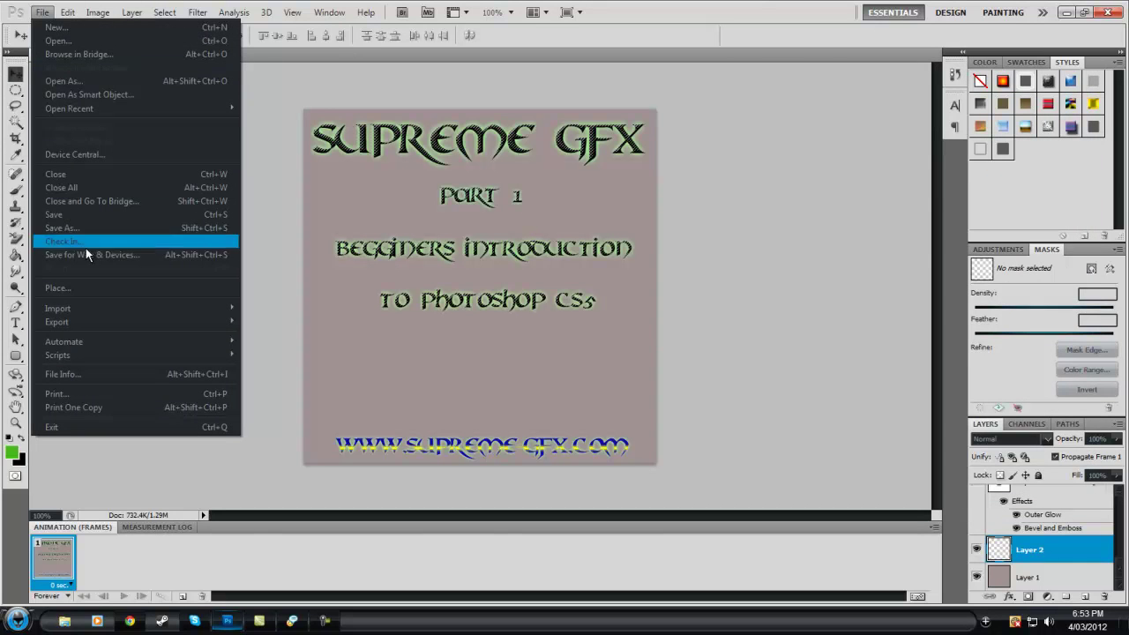
mouse_move(91, 321)
mouse_move(99, 340)
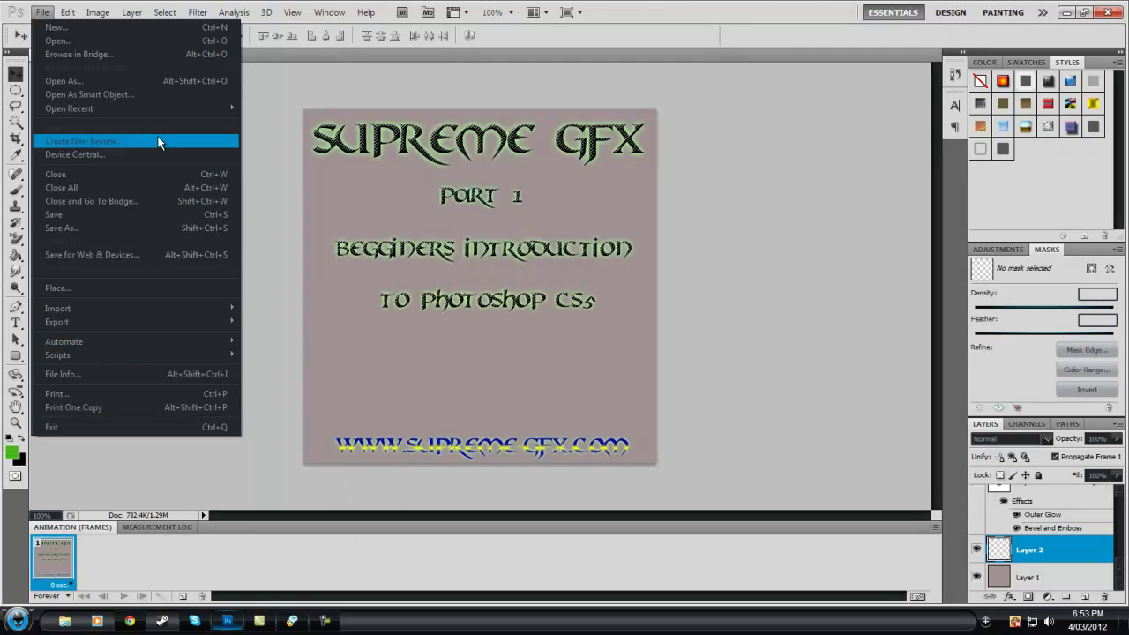
mouse_move(71, 12)
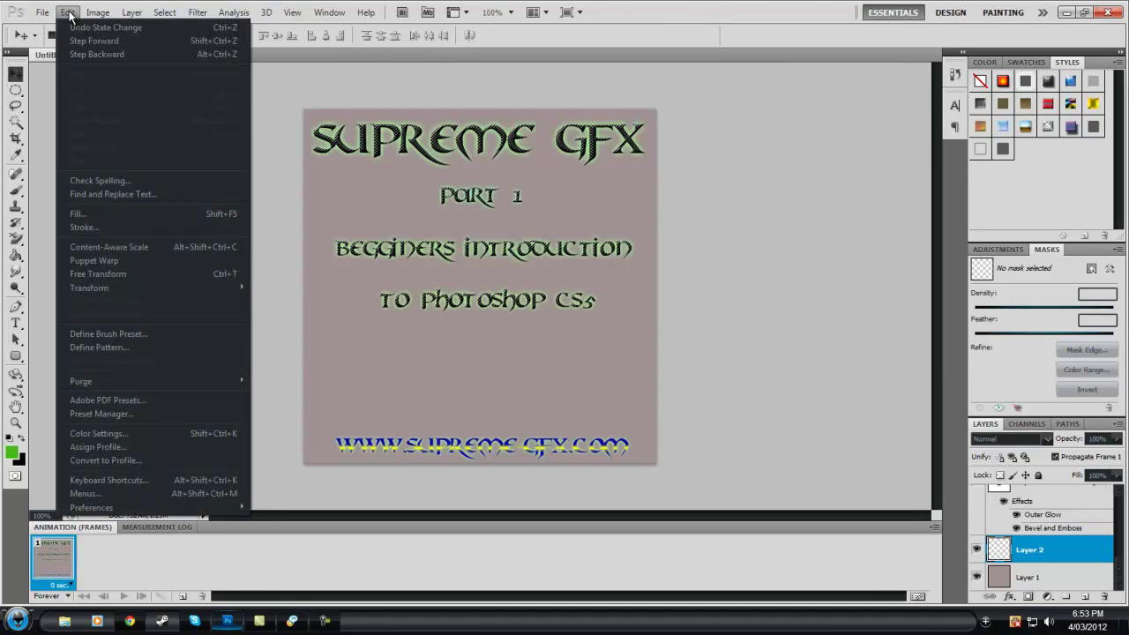
mouse_move(119, 290)
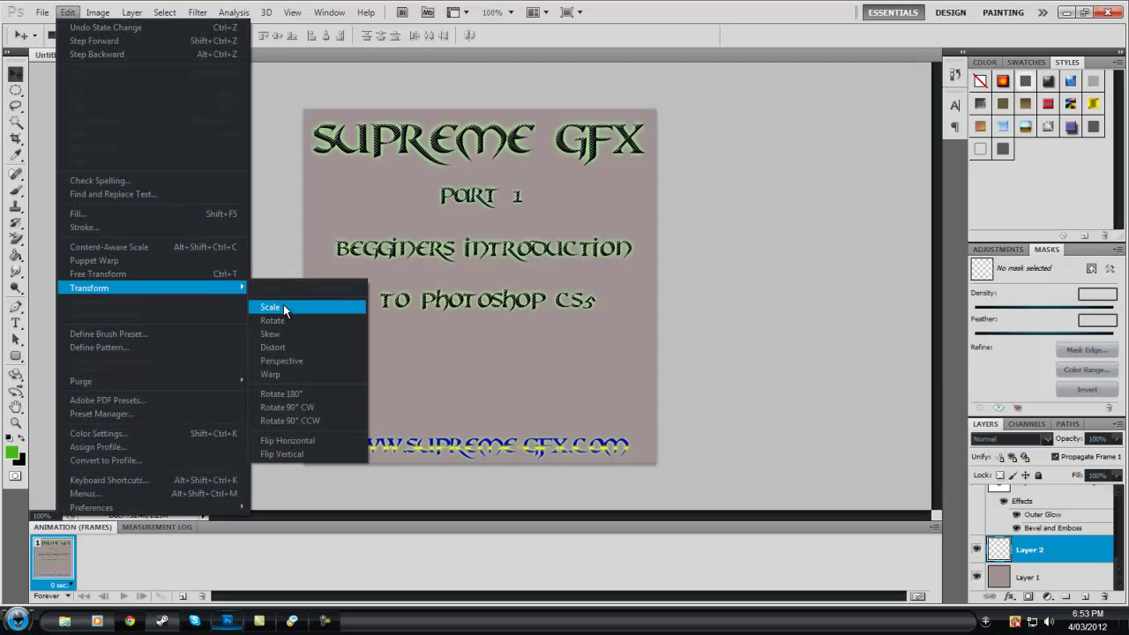
left_click(283, 306)
left_click_drag(599, 112, 710, 148)
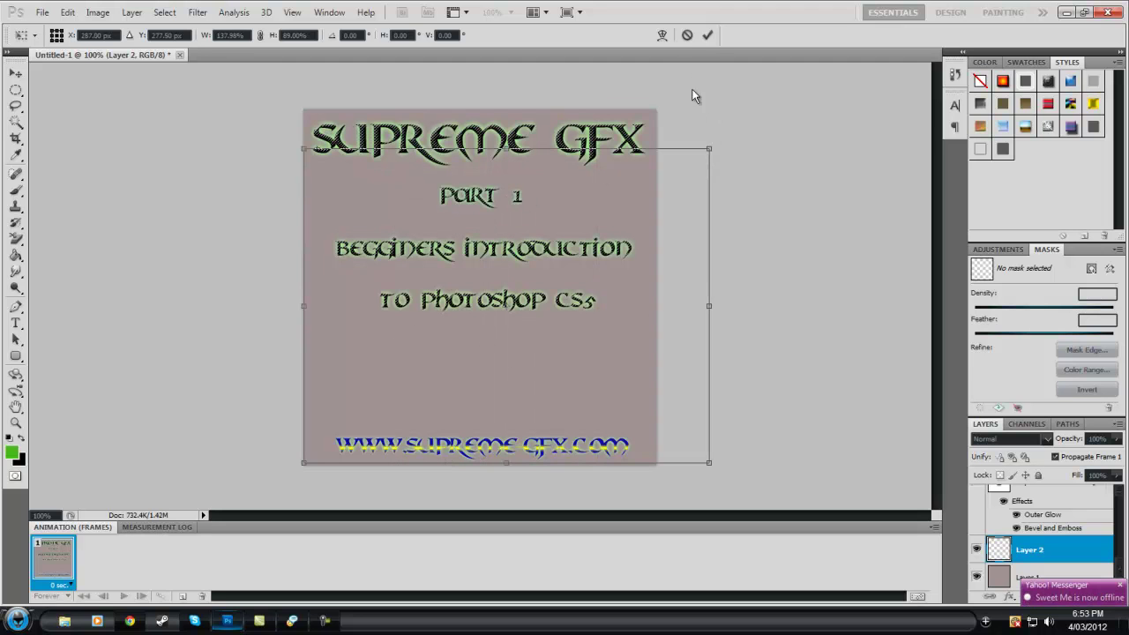
left_click(689, 37)
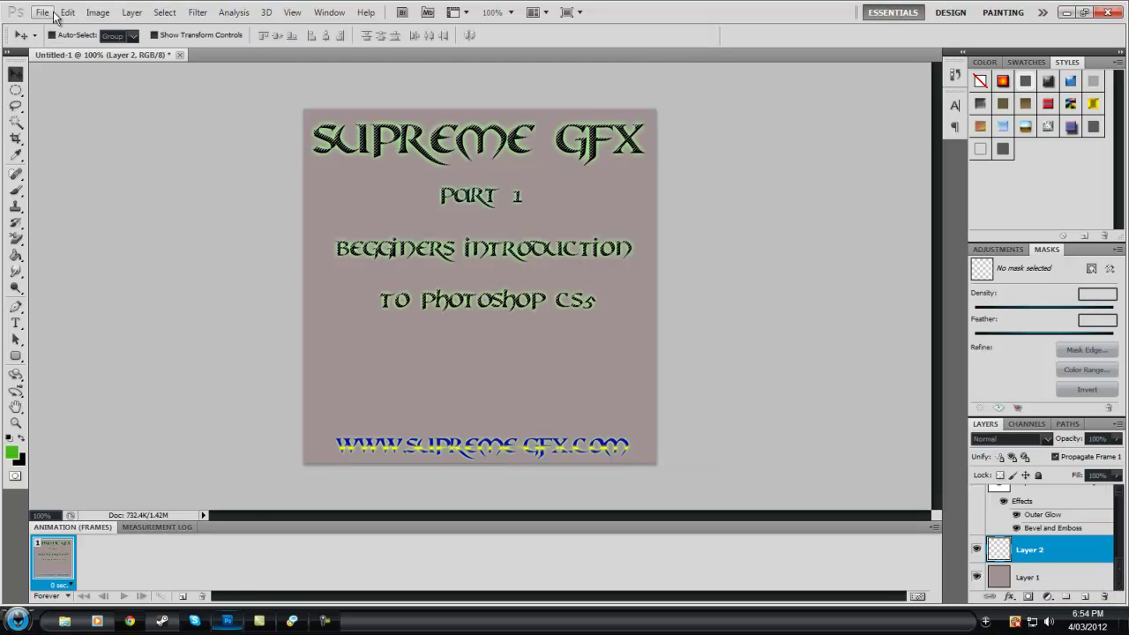
left_click(67, 13)
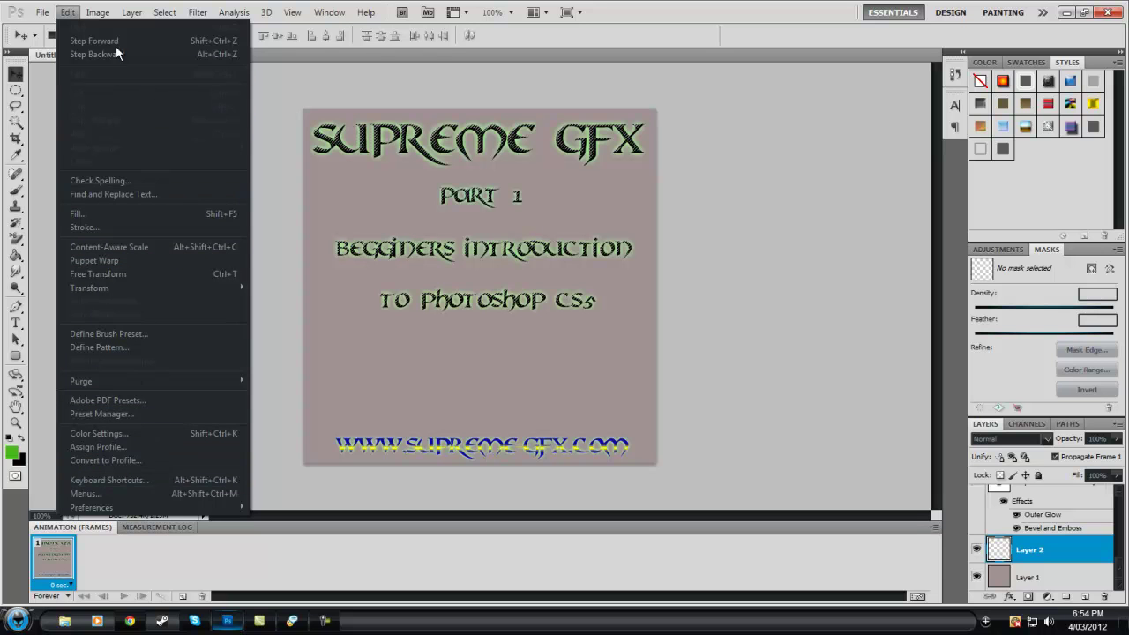
Close the Edit menu, browse the Image menu's submenus, and move to the Layer menu
left_click(103, 13)
left_click(104, 13)
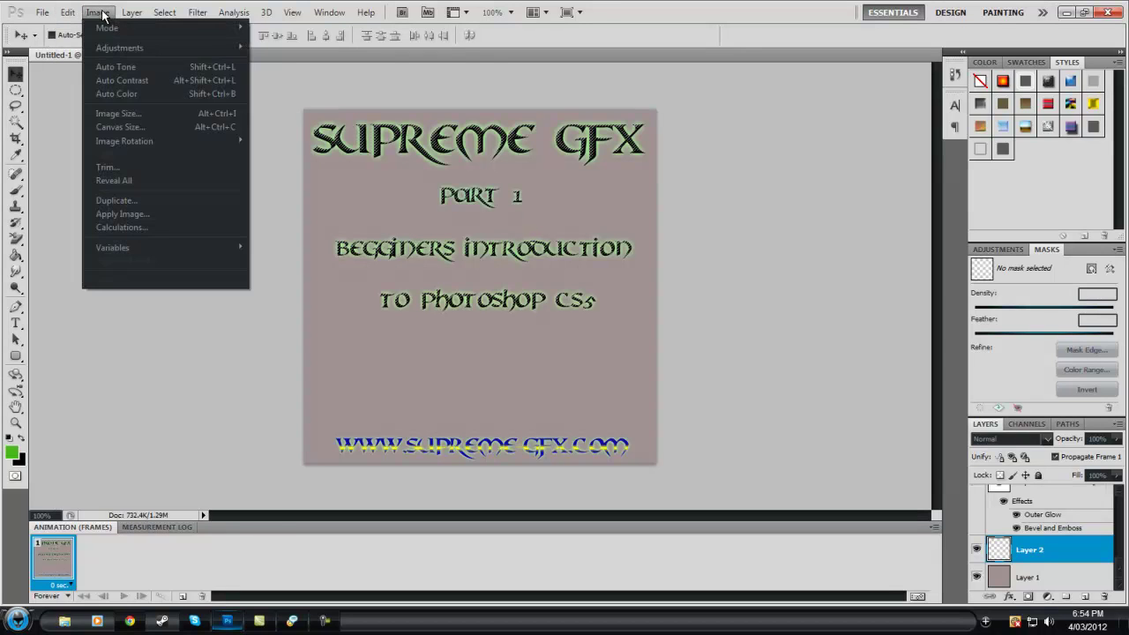
mouse_move(103, 32)
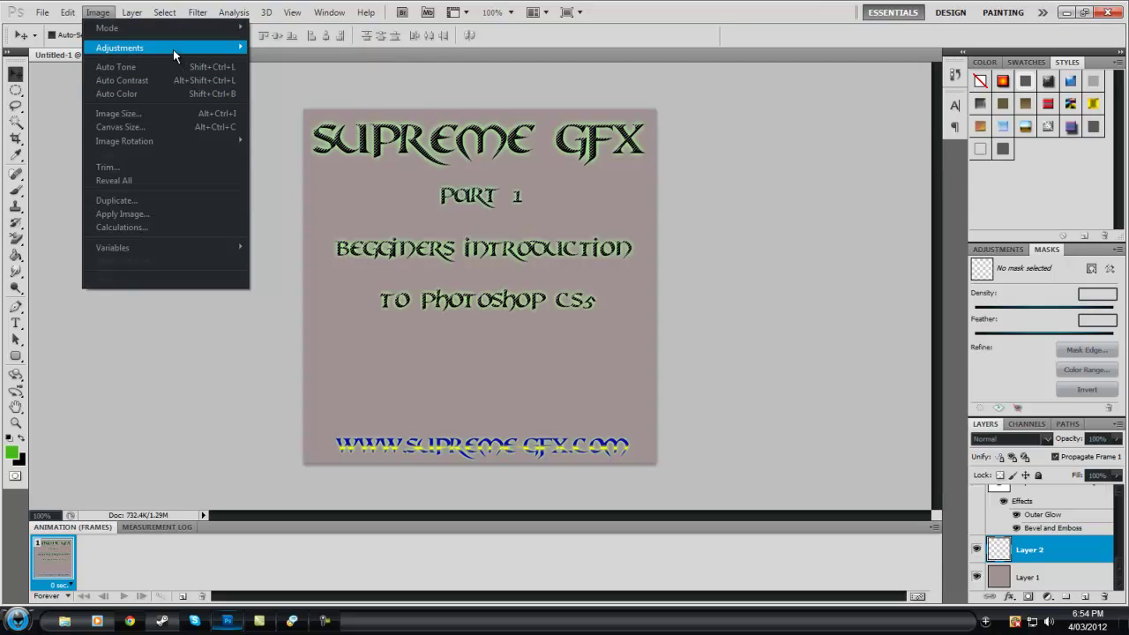
mouse_move(173, 54)
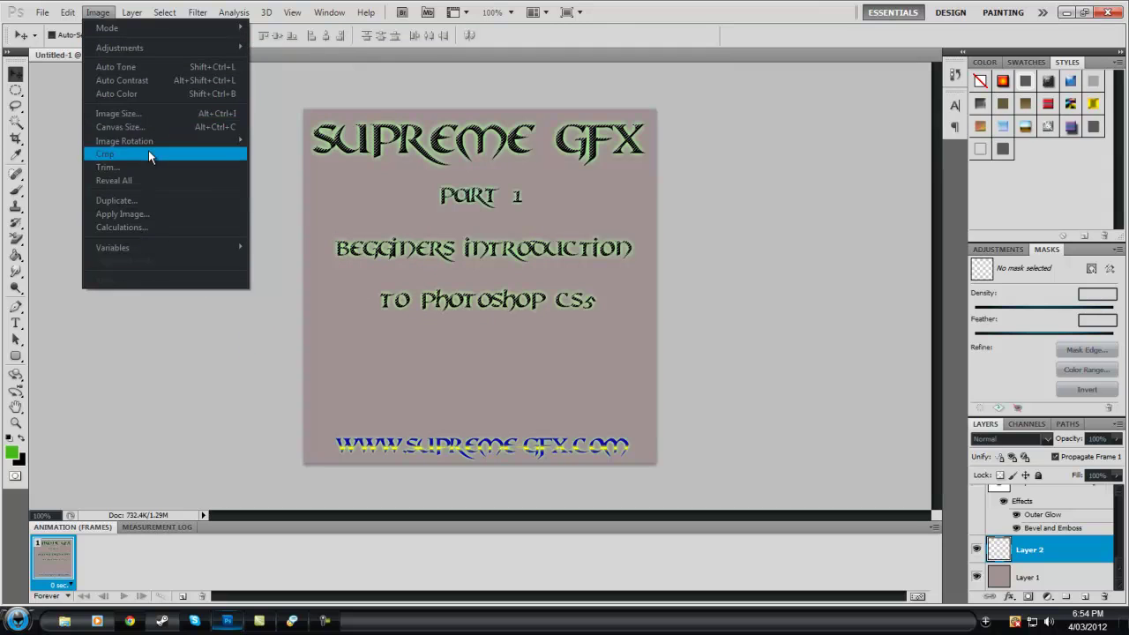
mouse_move(159, 145)
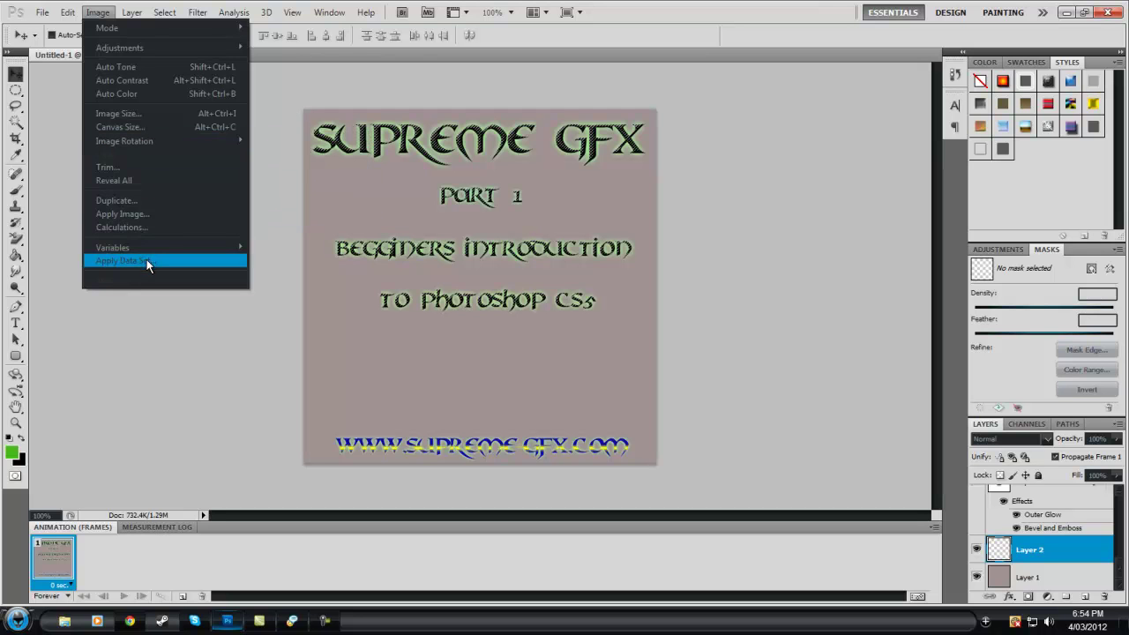
mouse_move(137, 16)
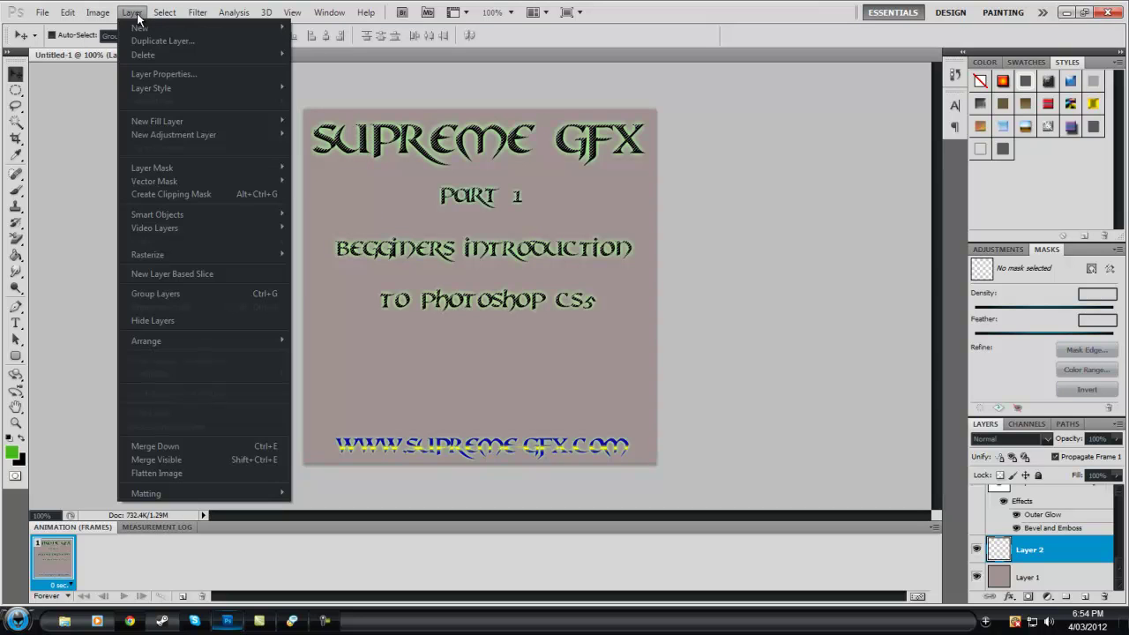
Open Layer 2's Layer Properties and confirm them unchanged
mouse_move(229, 33)
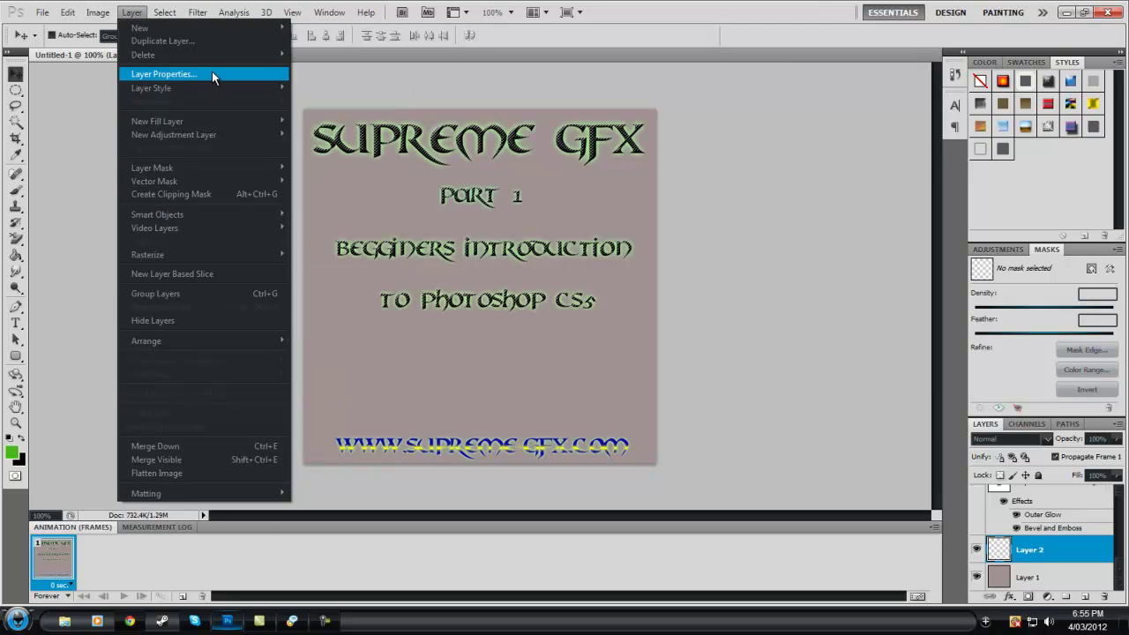
left_click(250, 78)
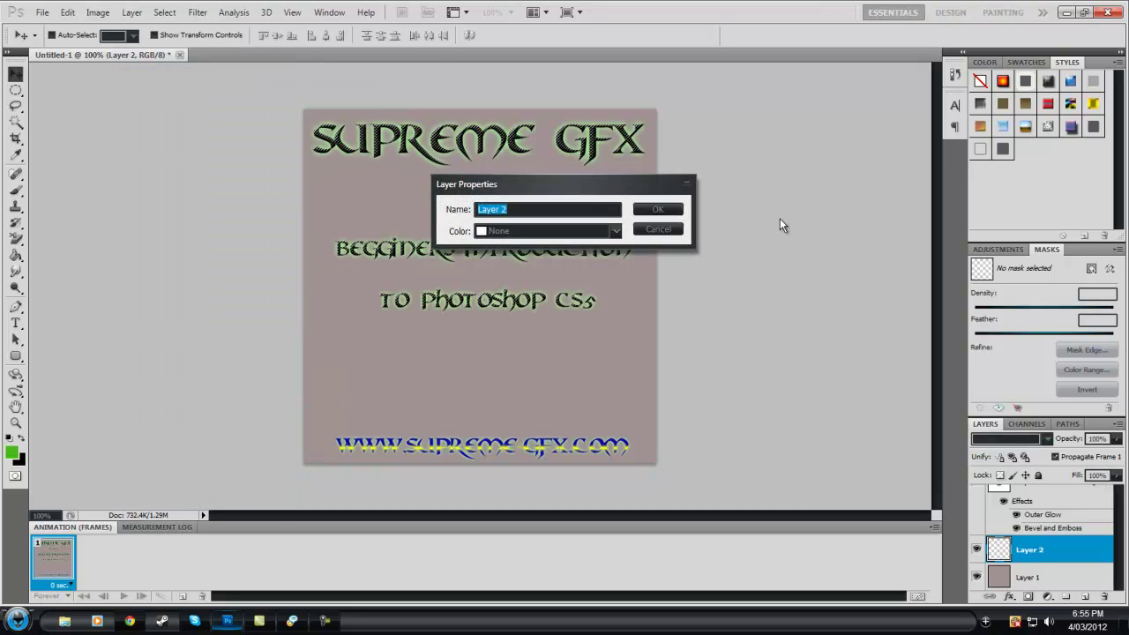
left_click(646, 212)
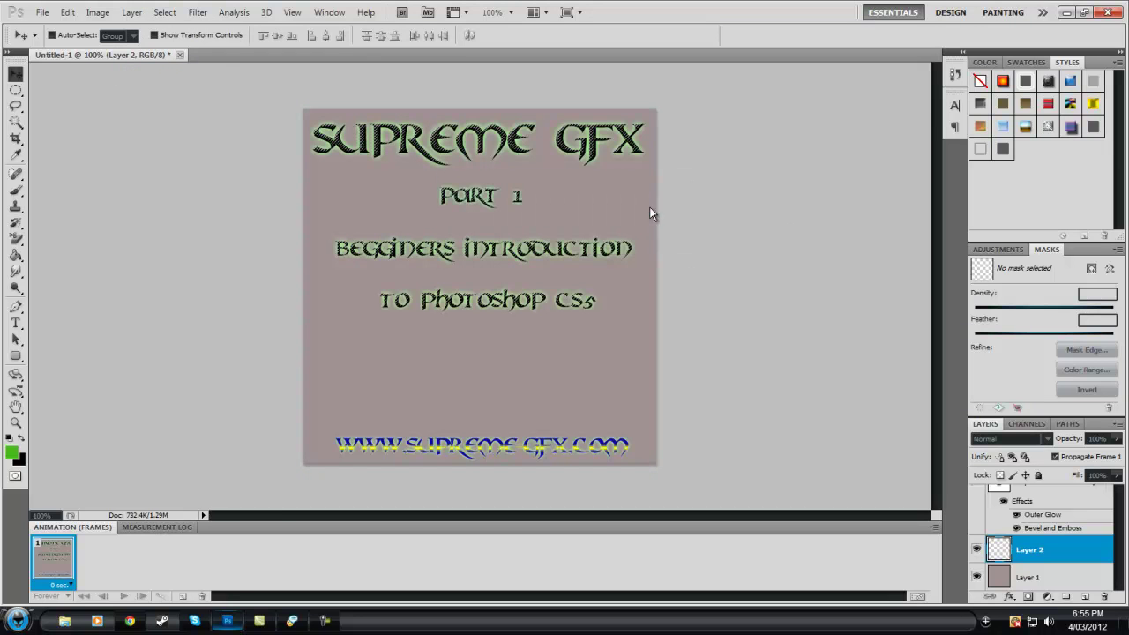
Delete Layer 2 from the Layers panel and confirm the deletion
right_click(1050, 552)
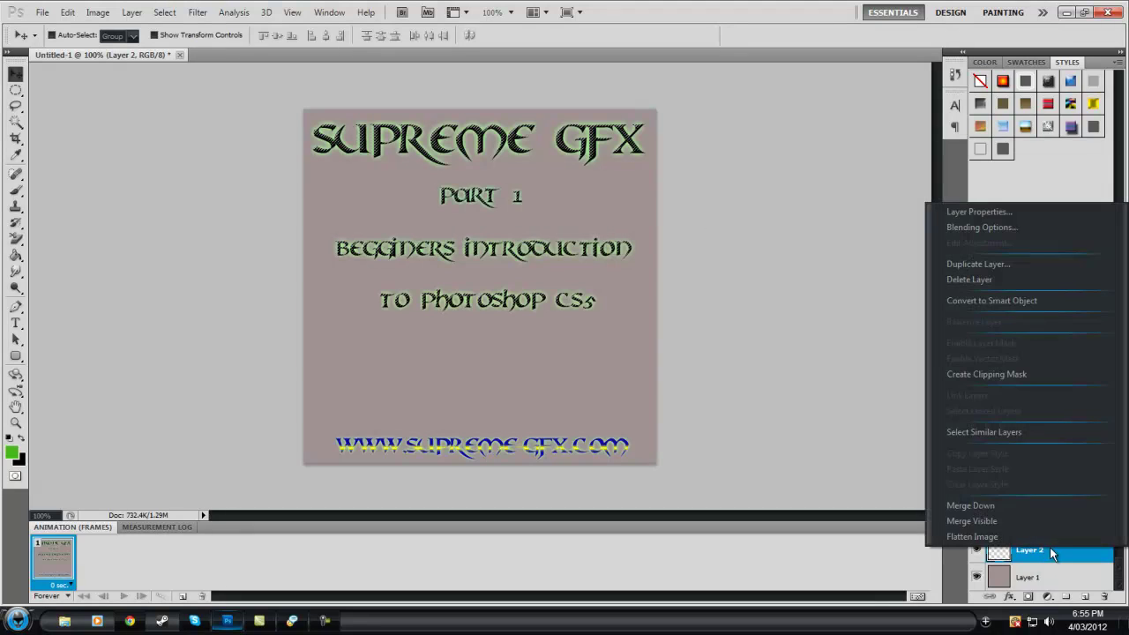
left_click(982, 279)
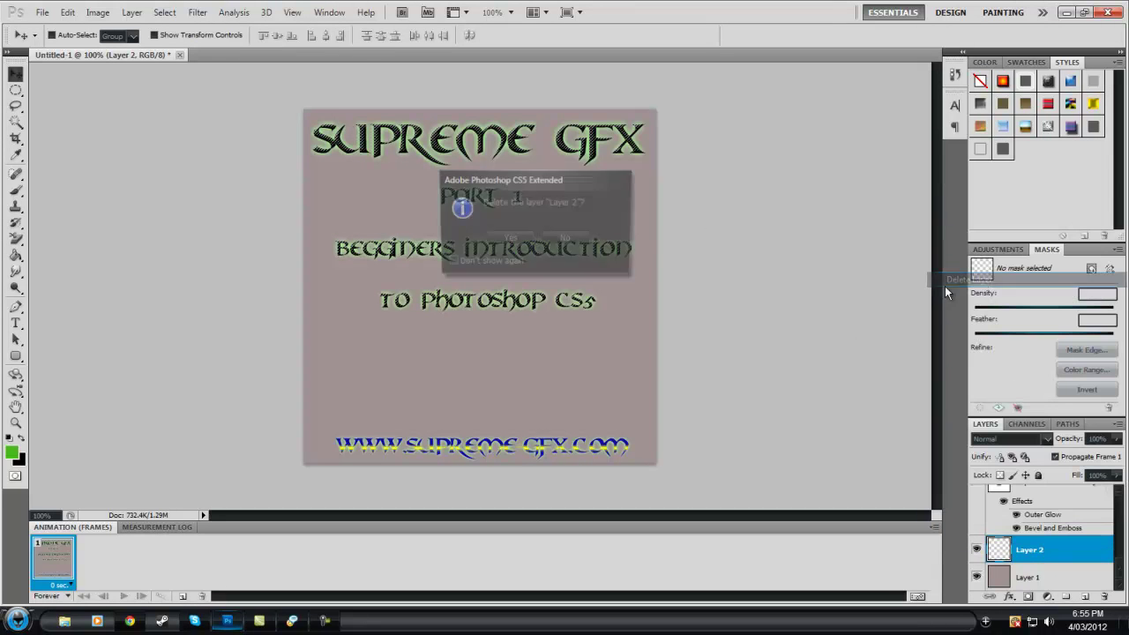
left_click(504, 234)
left_click(131, 12)
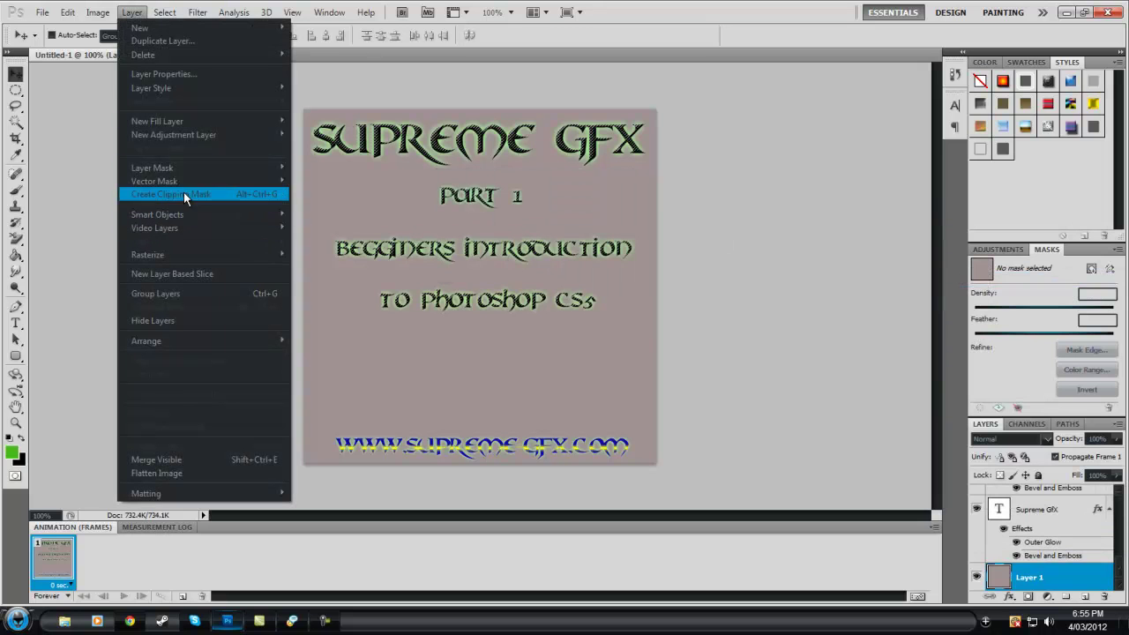
Browse the Layer menu's Video Layers, Rasterize and Matting submenus, ending at the Select menu
mouse_move(243, 170)
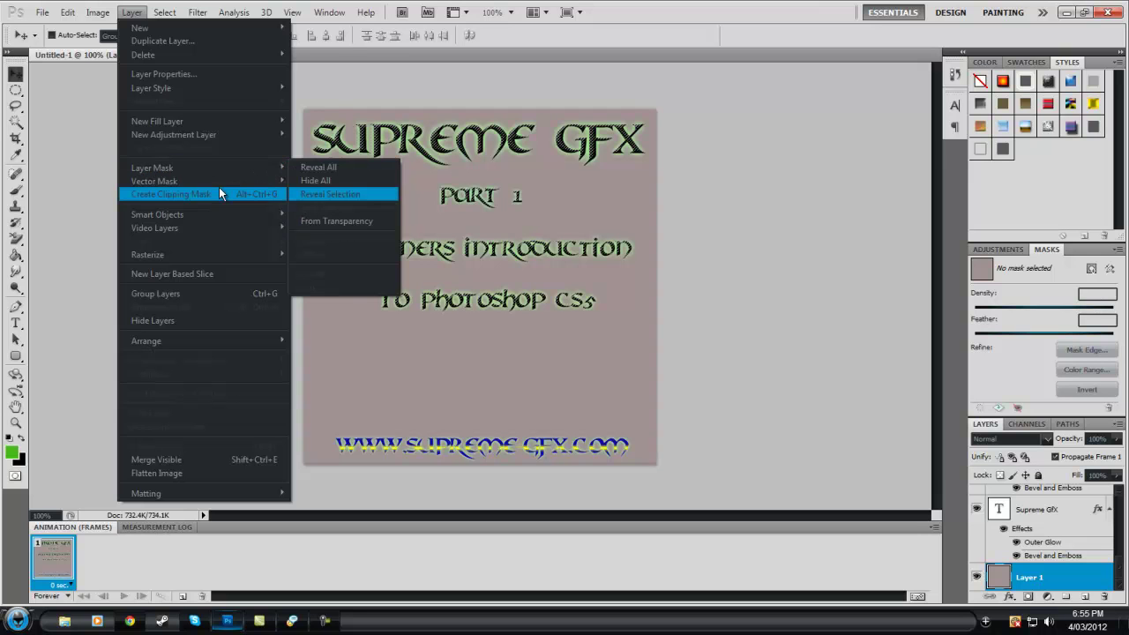
mouse_move(217, 183)
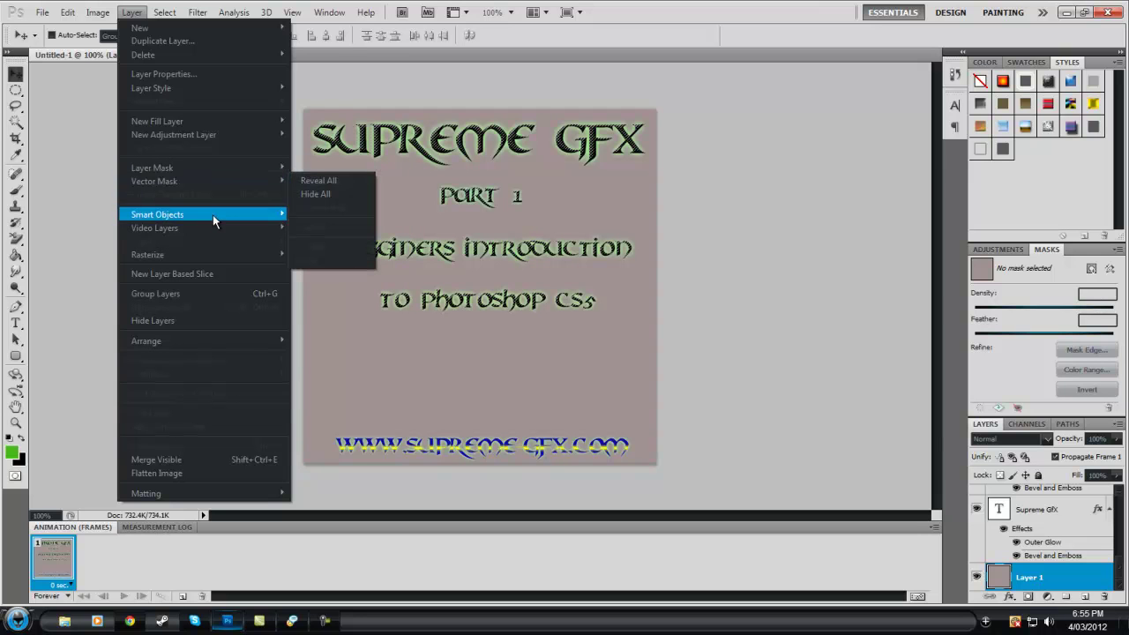
mouse_move(212, 219)
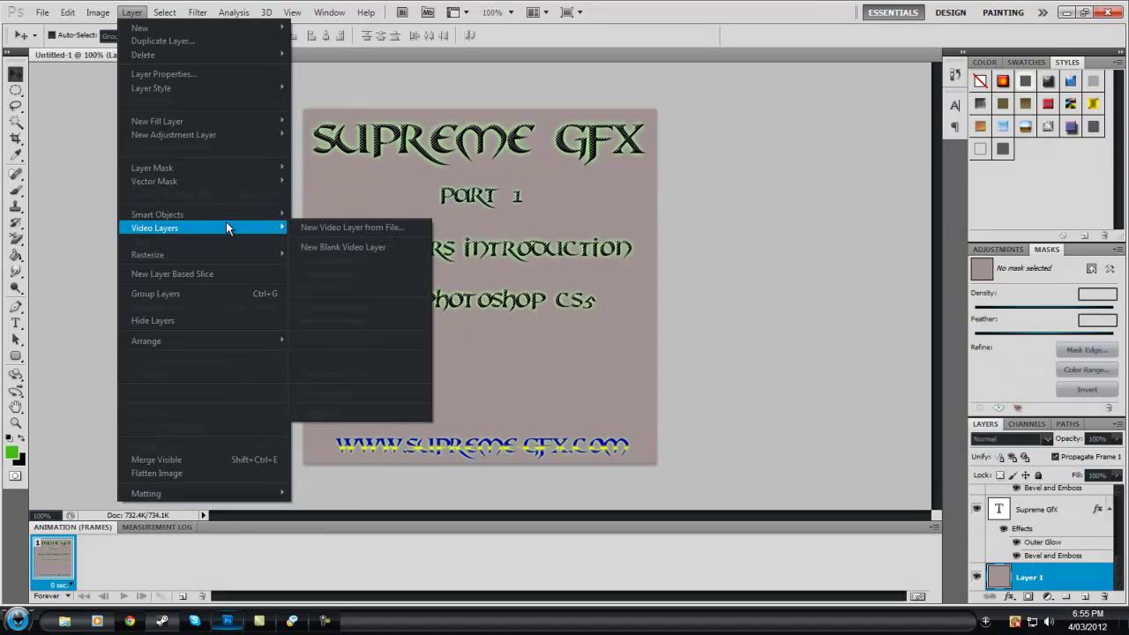
mouse_move(233, 254)
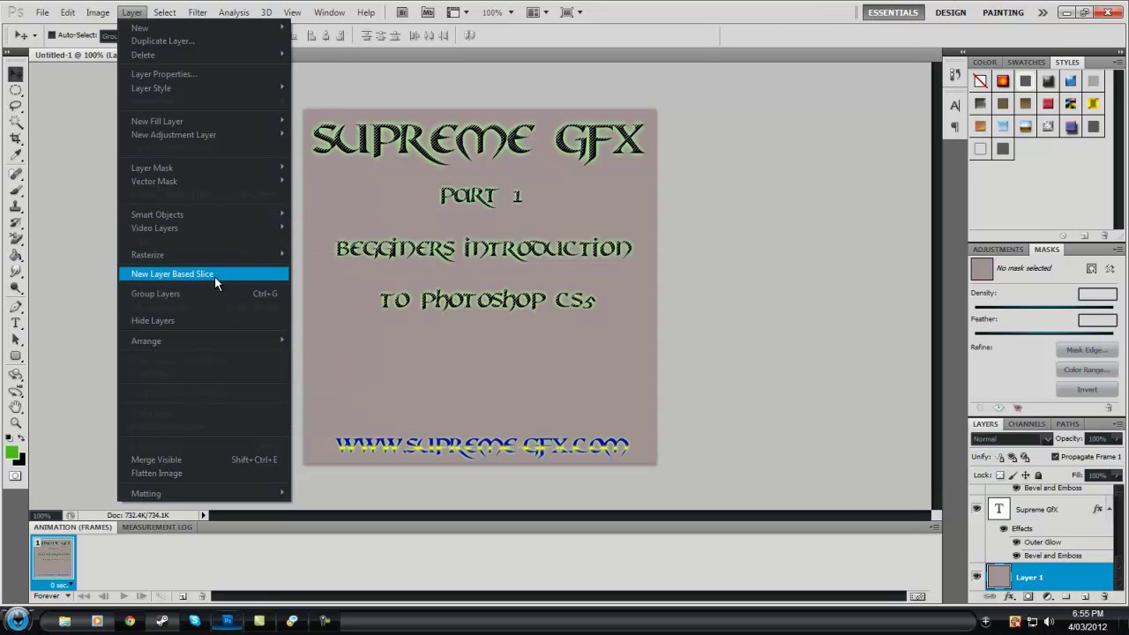
mouse_move(189, 492)
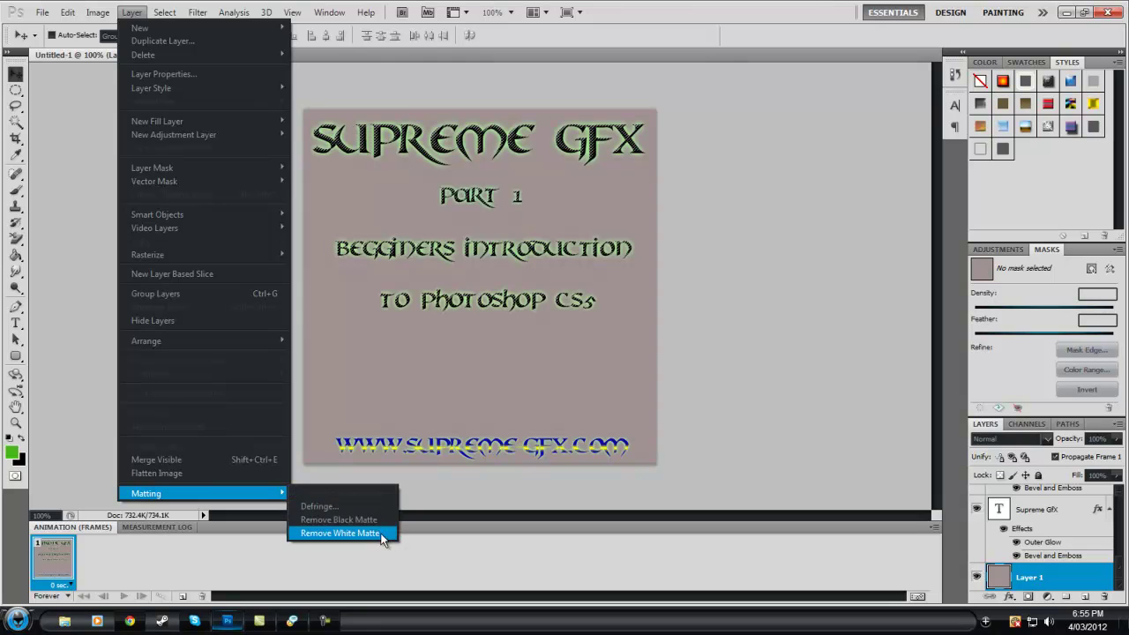
mouse_move(163, 14)
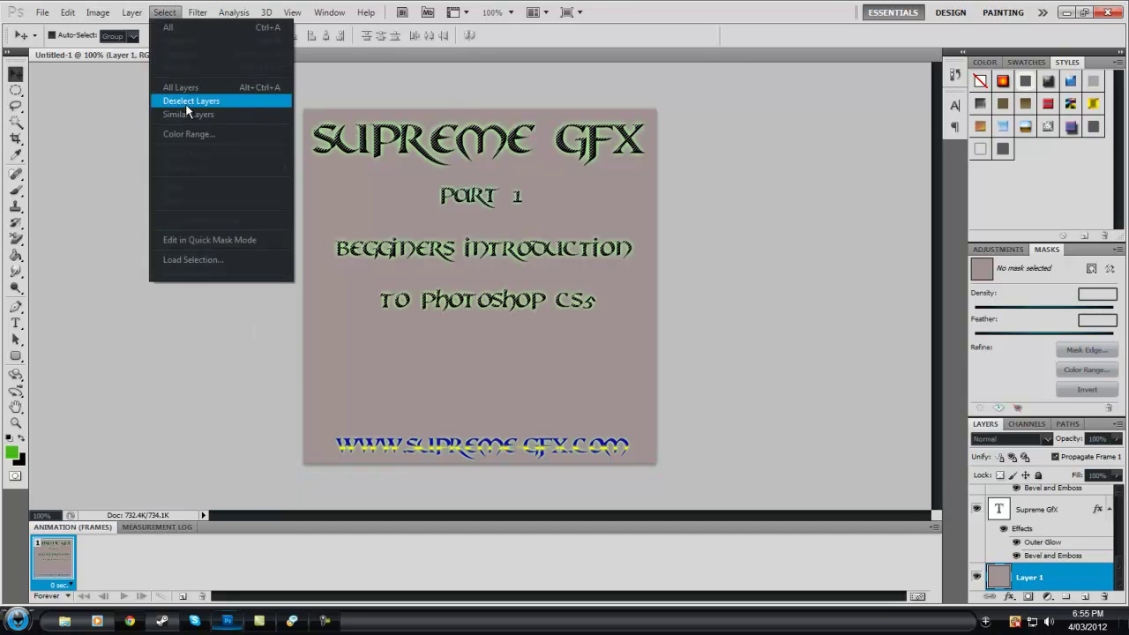
Select the whole canvas and turn it into a 10-pixel border selection
left_click(171, 16)
left_click(171, 16)
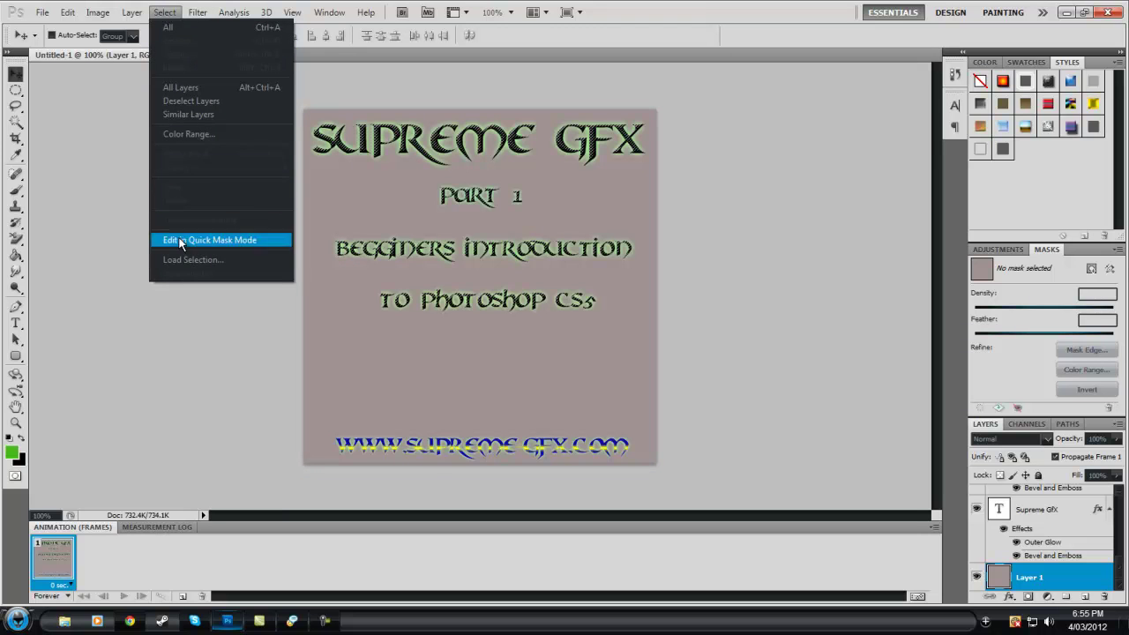
left_click(169, 29)
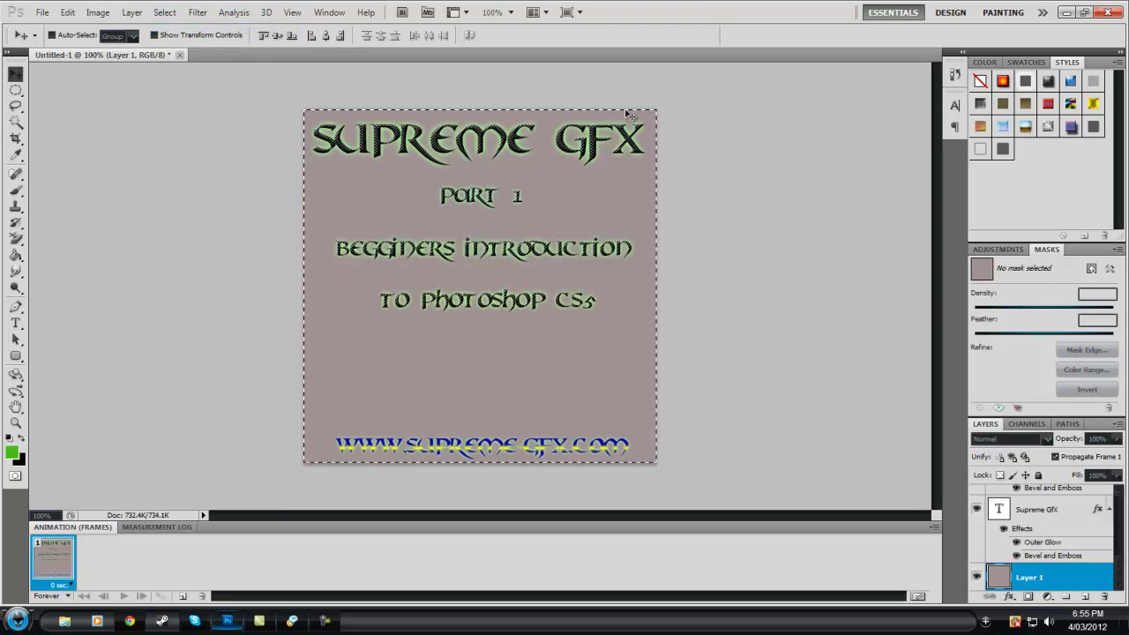
left_click(133, 13)
mouse_move(165, 13)
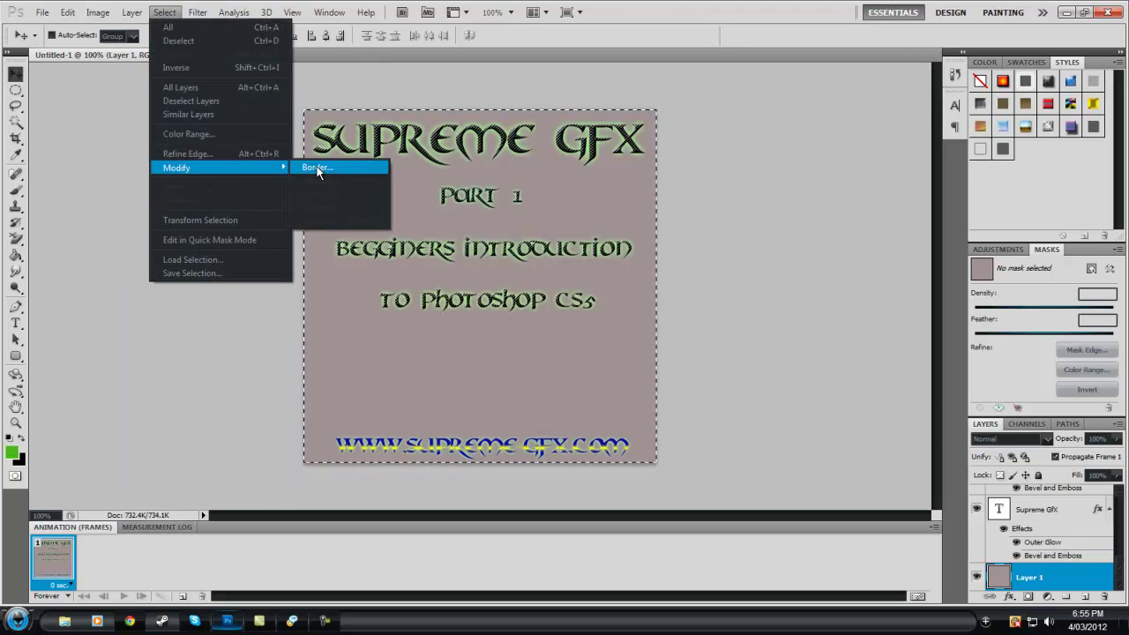
left_click(345, 168)
left_click(610, 210)
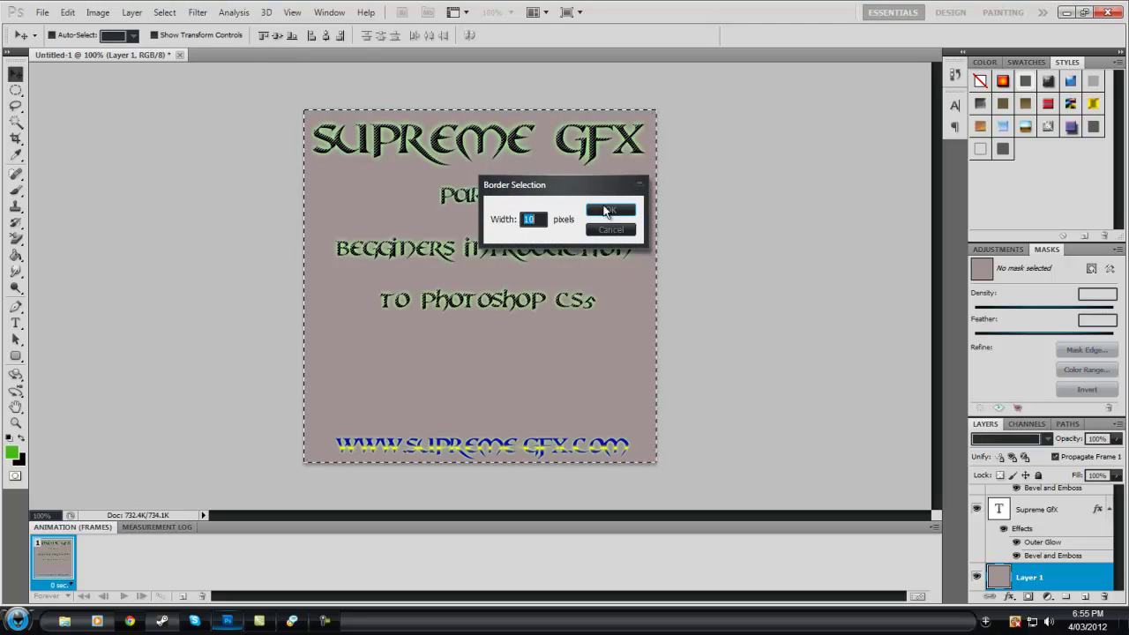
Reset colours to black and white and fill the border band black with the Paint Bucket
left_click(15, 255)
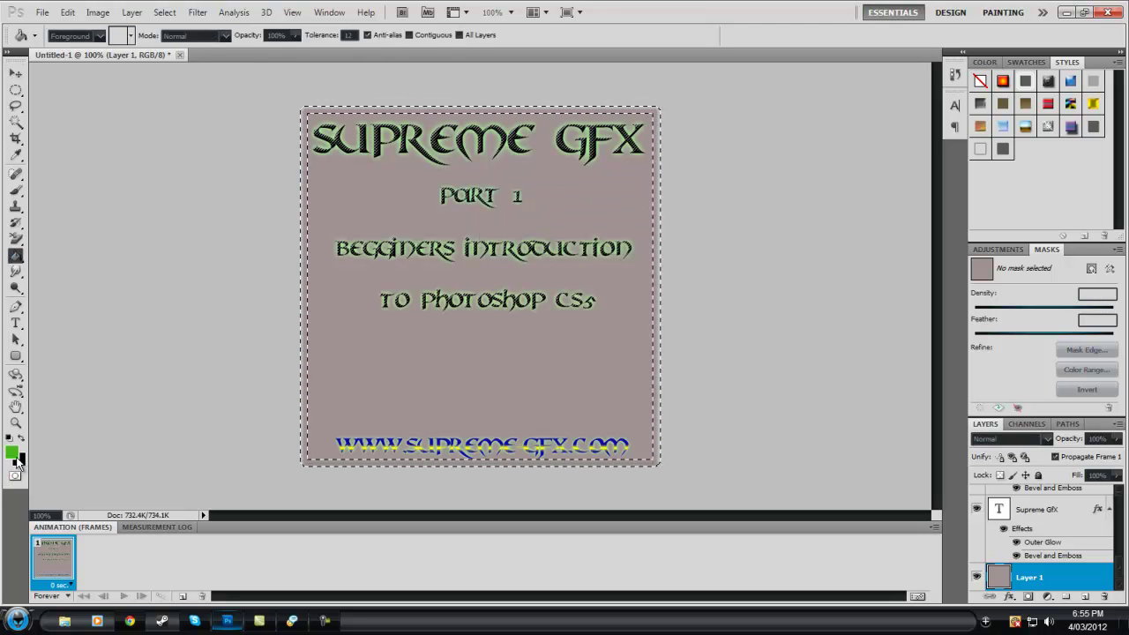
left_click(19, 459)
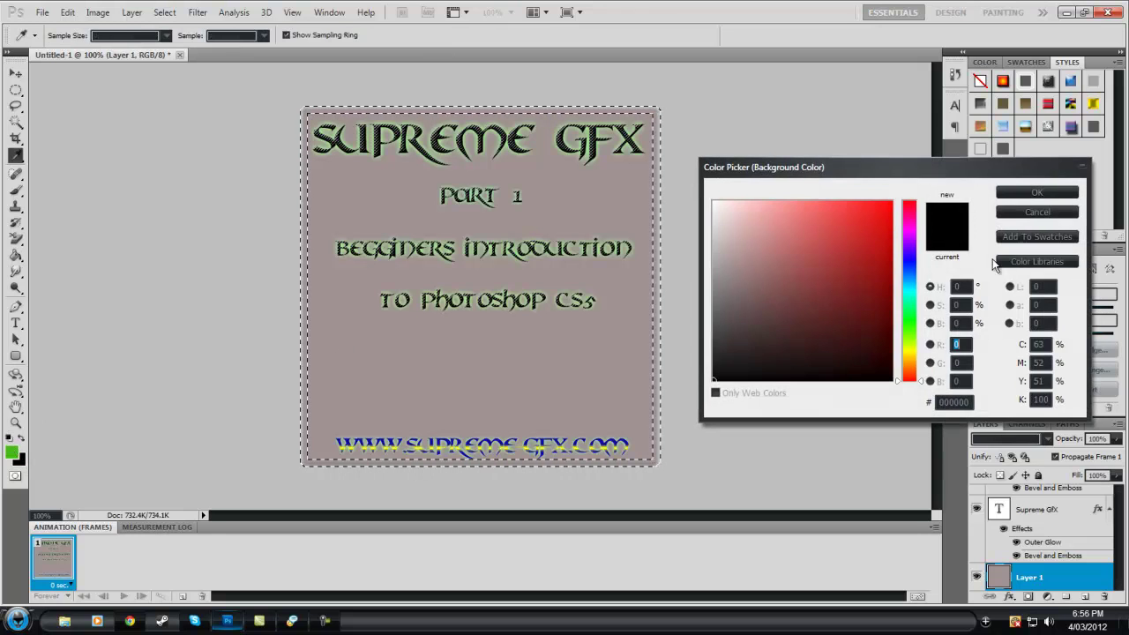
left_click(1038, 211)
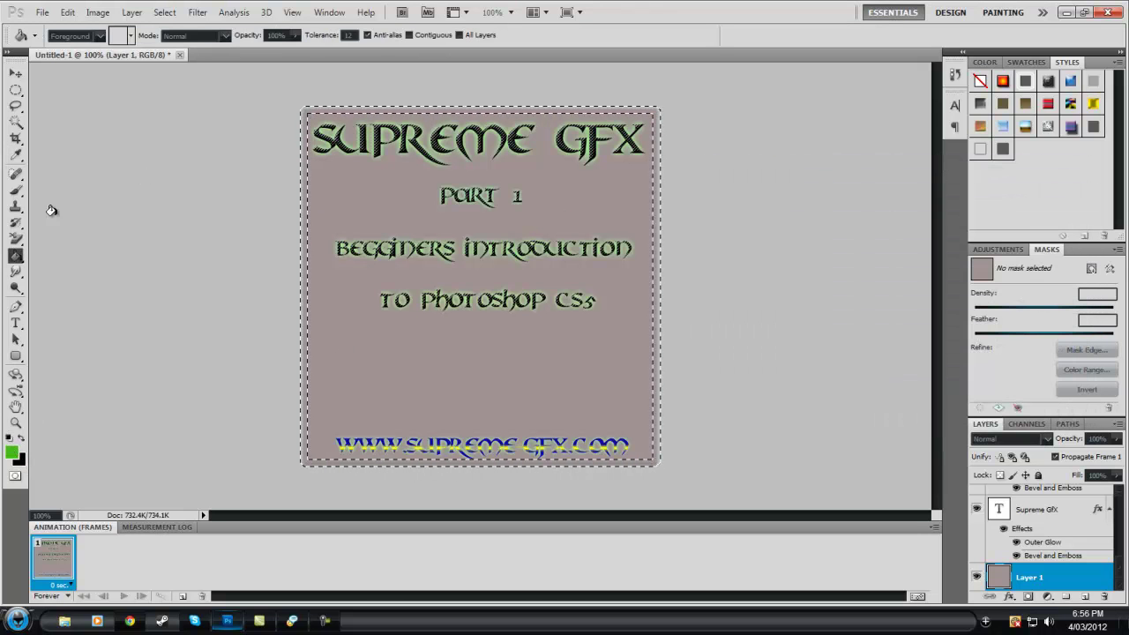
left_click(9, 438)
key("Delete")
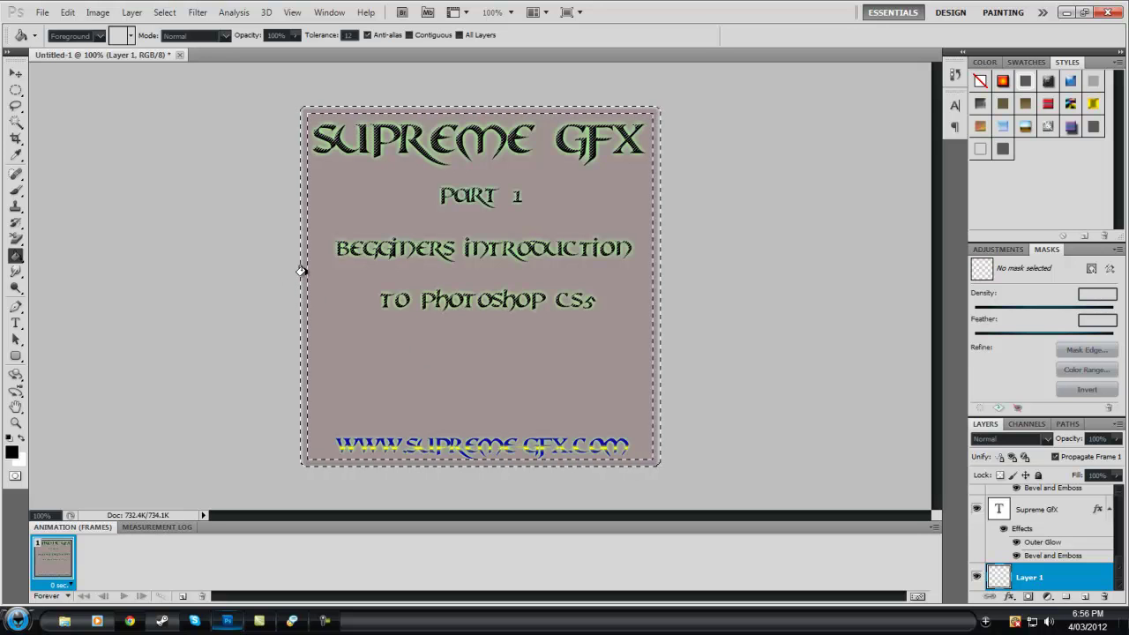
left_click(301, 271)
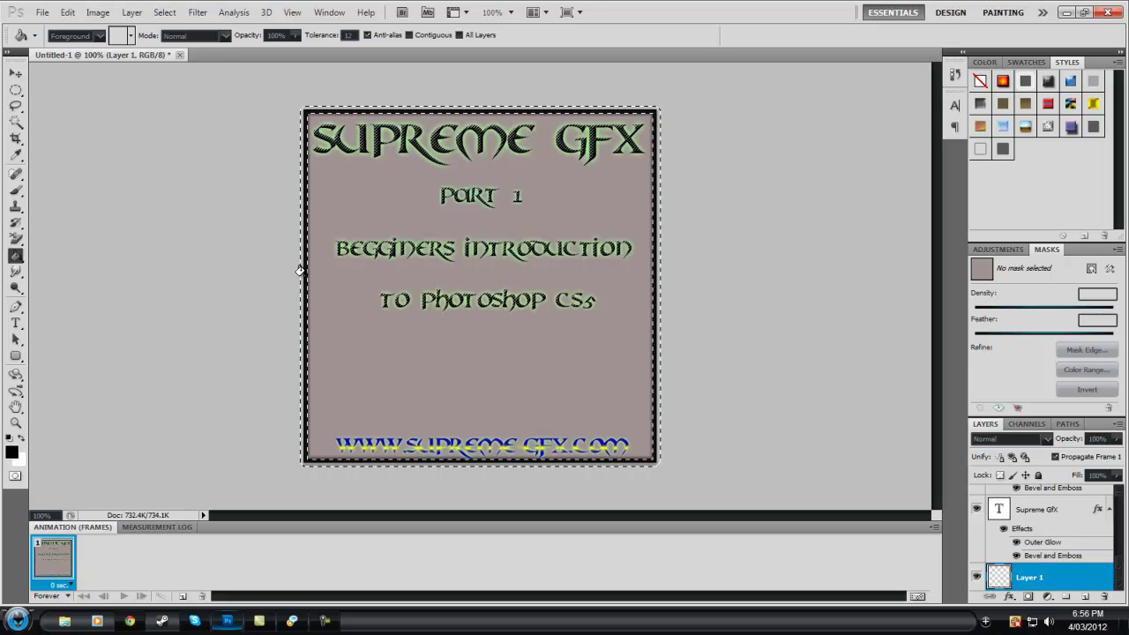
left_click(16, 124)
left_click(225, 227)
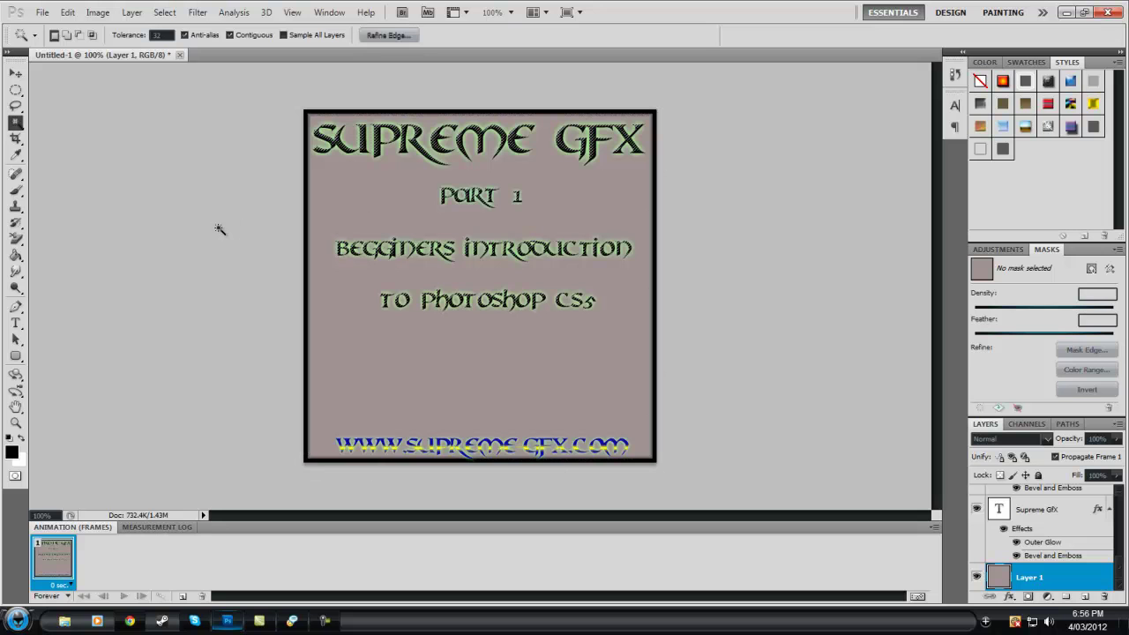
left_click(166, 12)
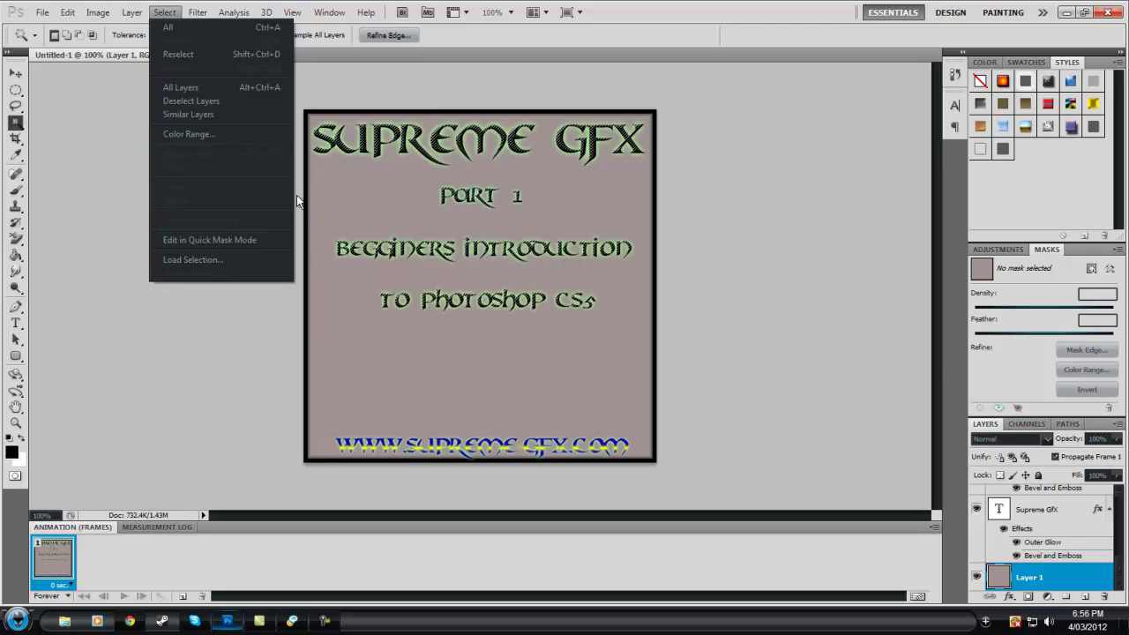
mouse_move(199, 12)
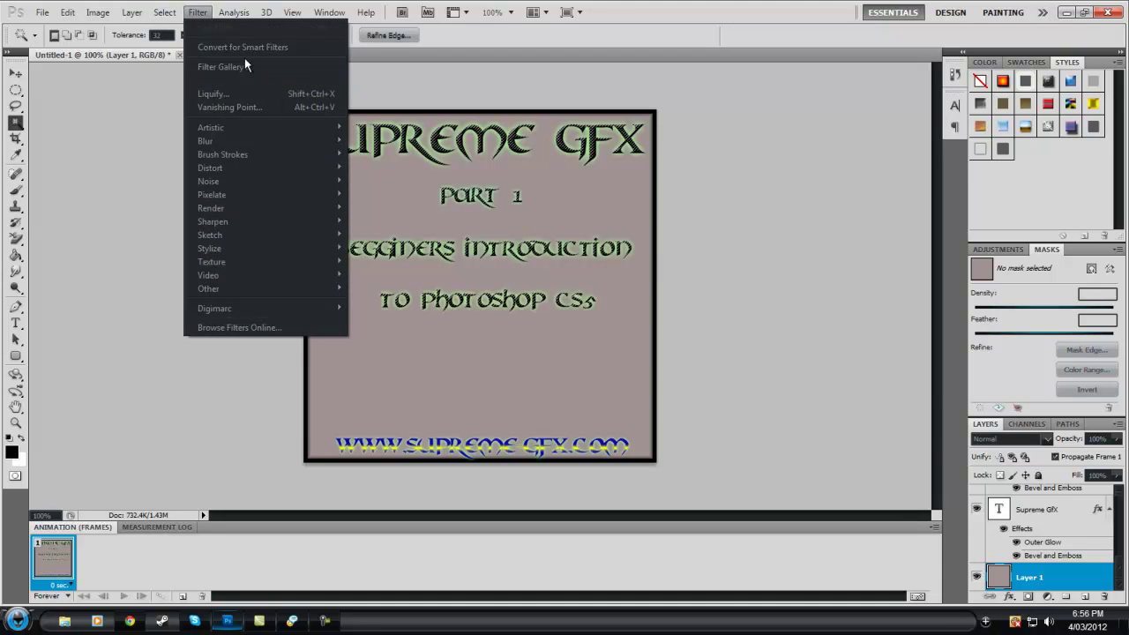
mouse_move(234, 16)
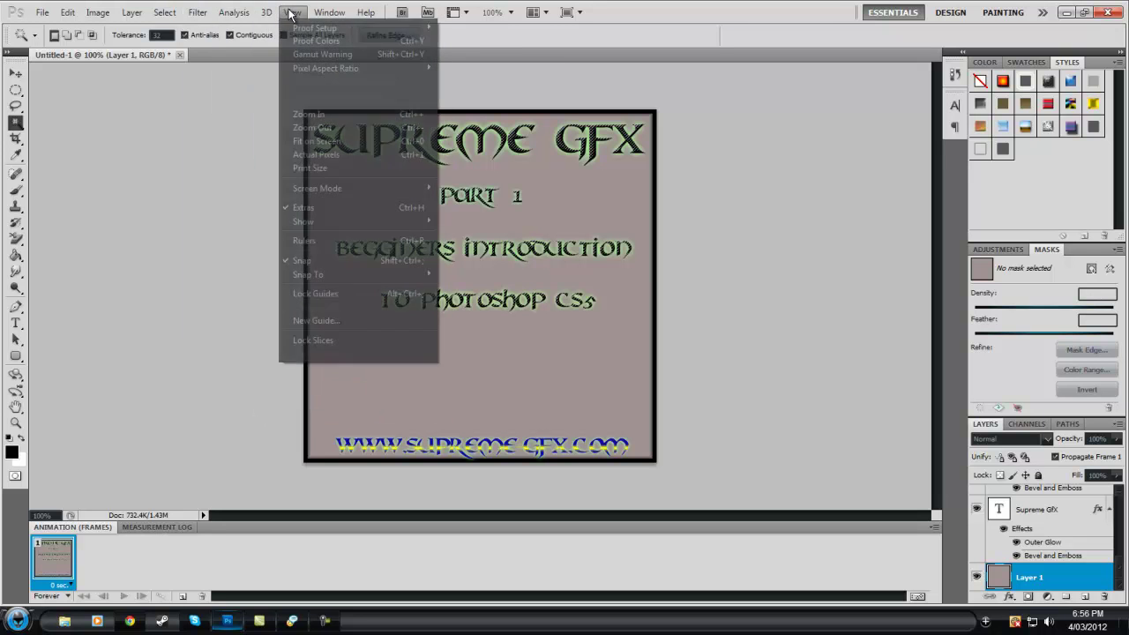
left_click(292, 13)
left_click(329, 13)
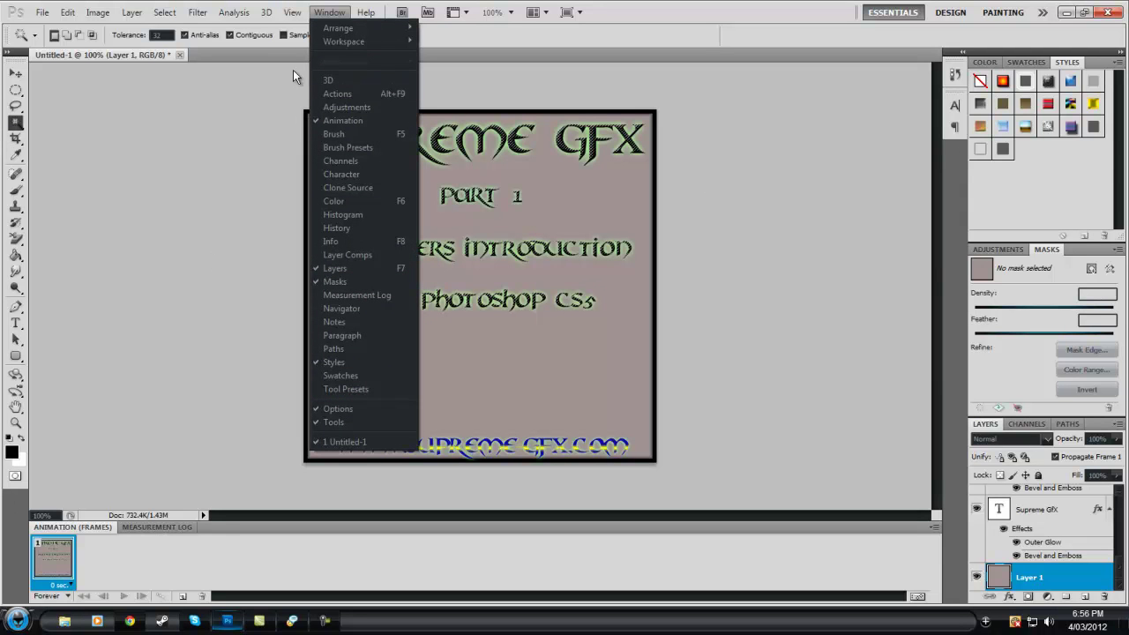
mouse_move(365, 13)
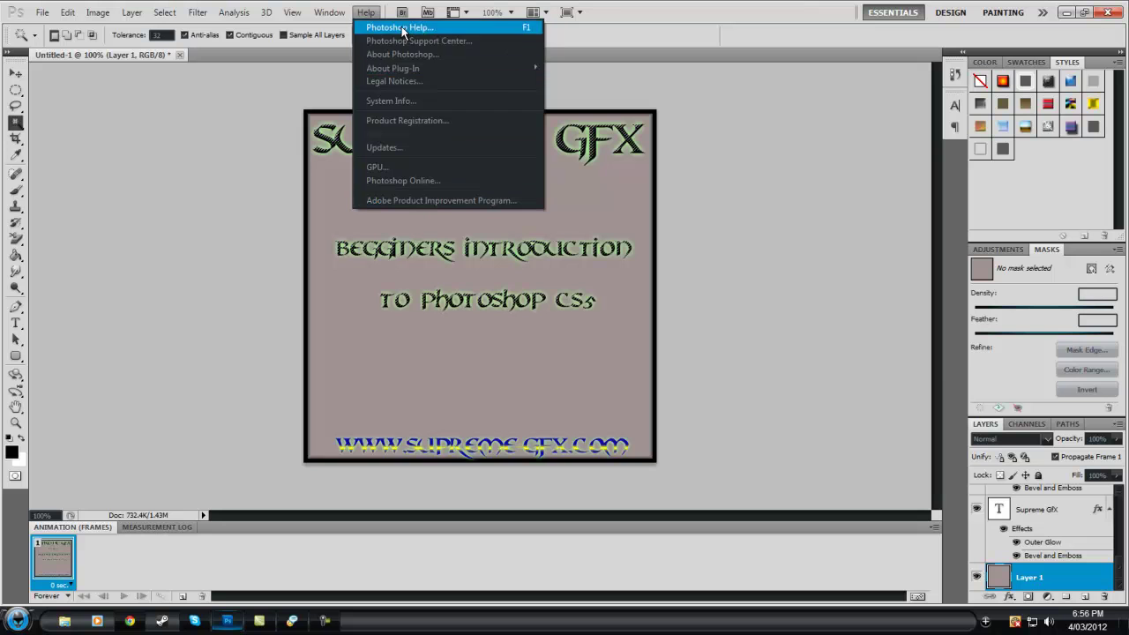
left_click(605, 44)
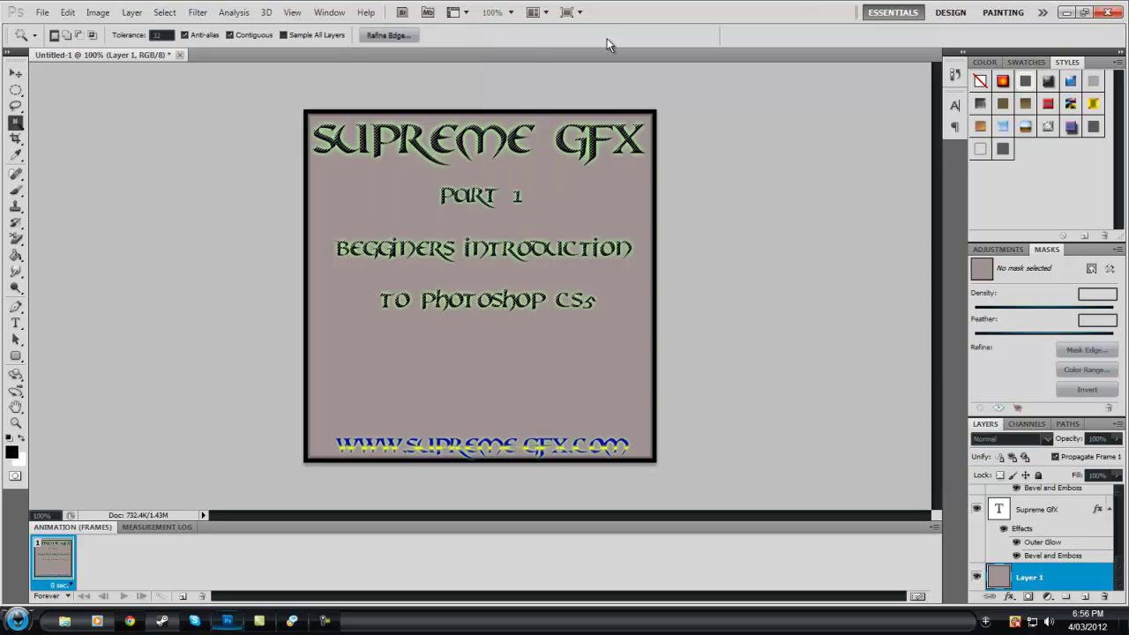
Move the Supreme GfX text layer slightly with the Move tool
left_click(14, 73)
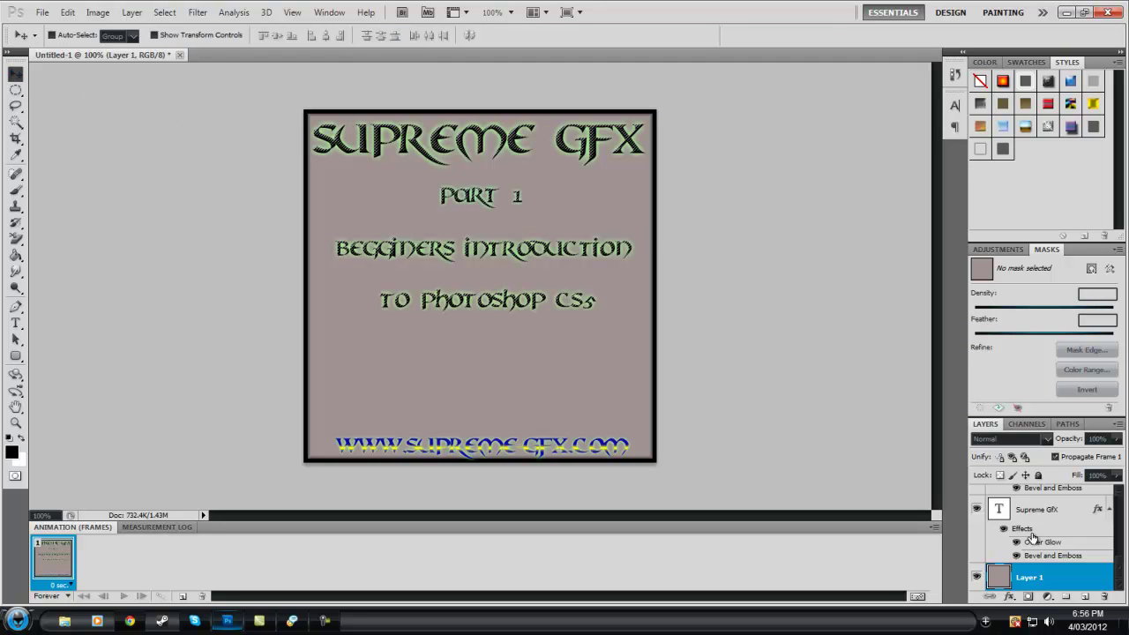
left_click(1051, 507)
mouse_move(419, 139)
left_mouse_down()
mouse_move(509, 161)
mouse_move(411, 131)
mouse_move(420, 137)
left_mouse_up()
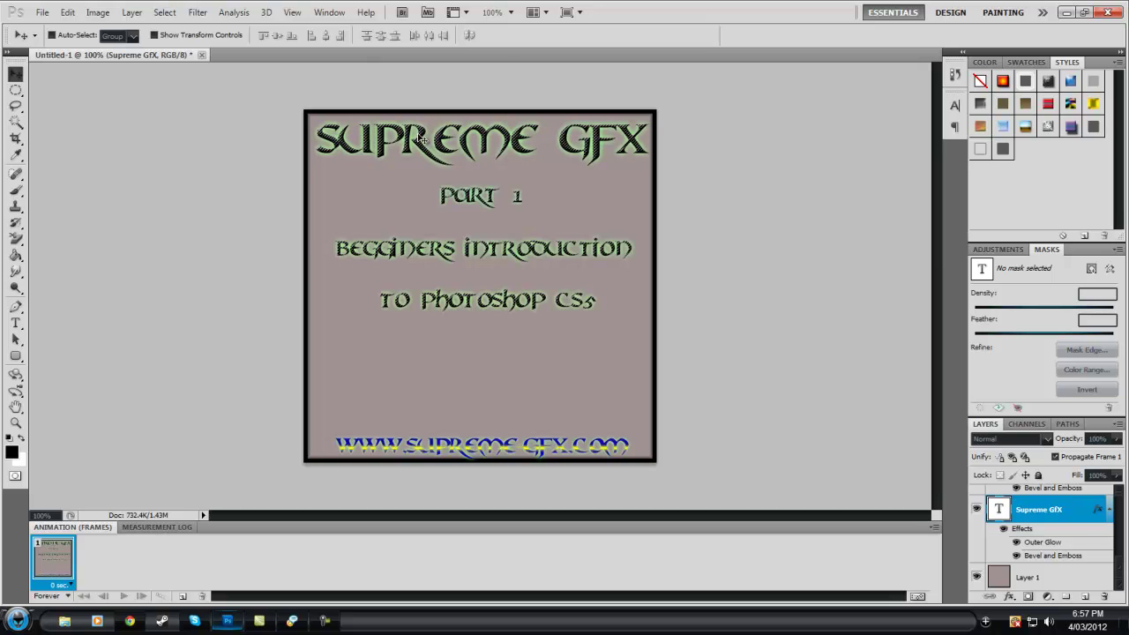
Try the marquee, polygonal lasso and magic wand selection tools, clearing the lasso selection
left_click(12, 92)
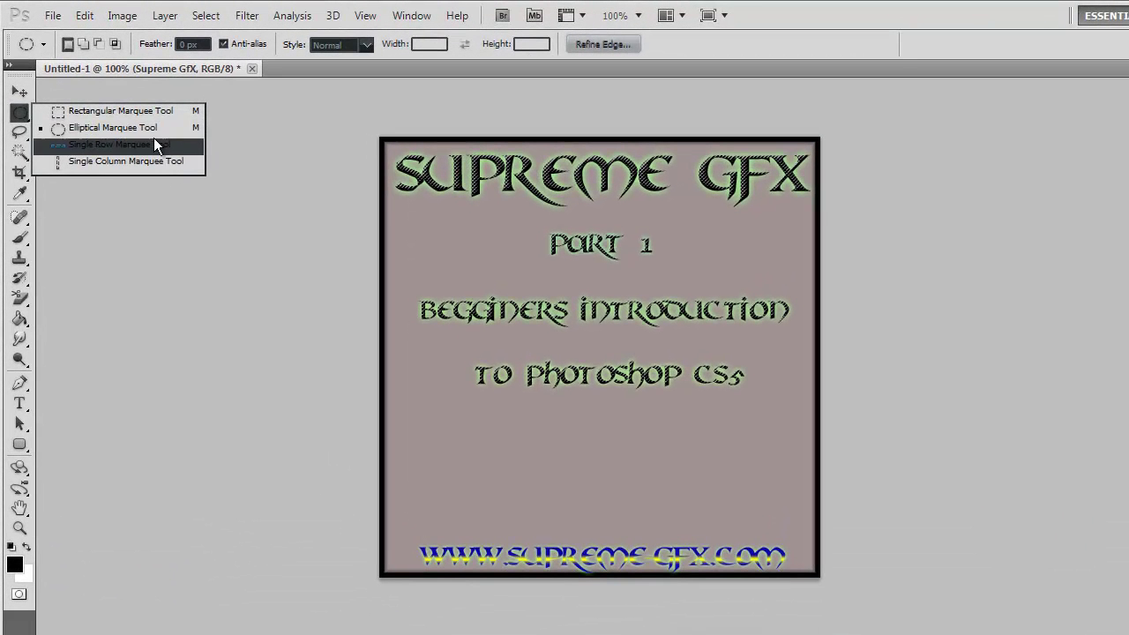
left_click(13, 137)
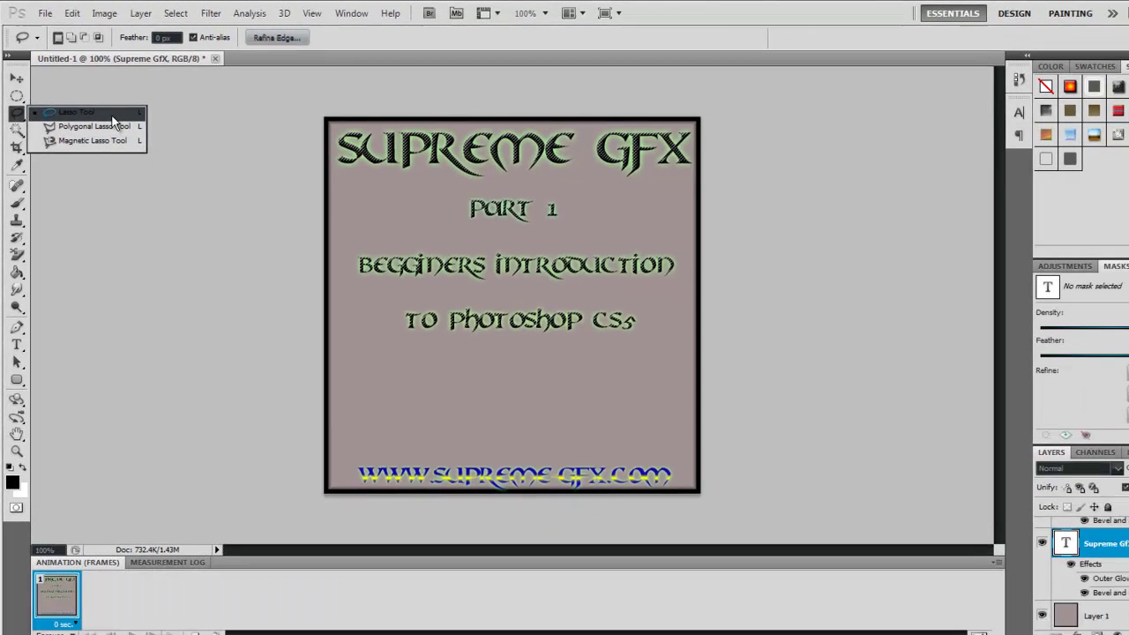
left_click(106, 114)
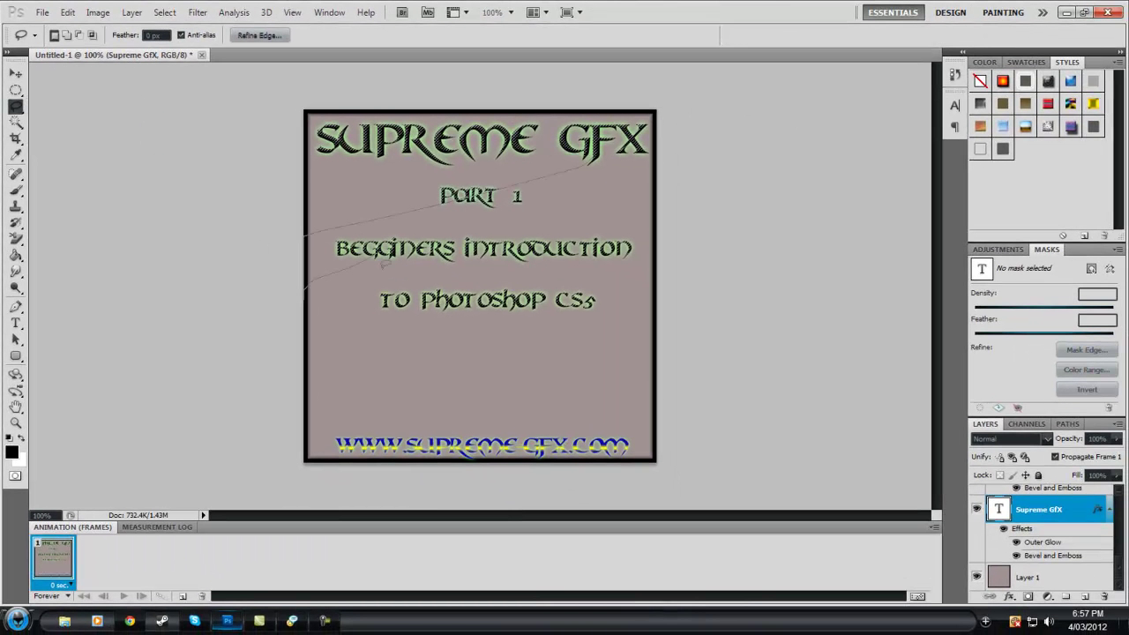
double_click(383, 287)
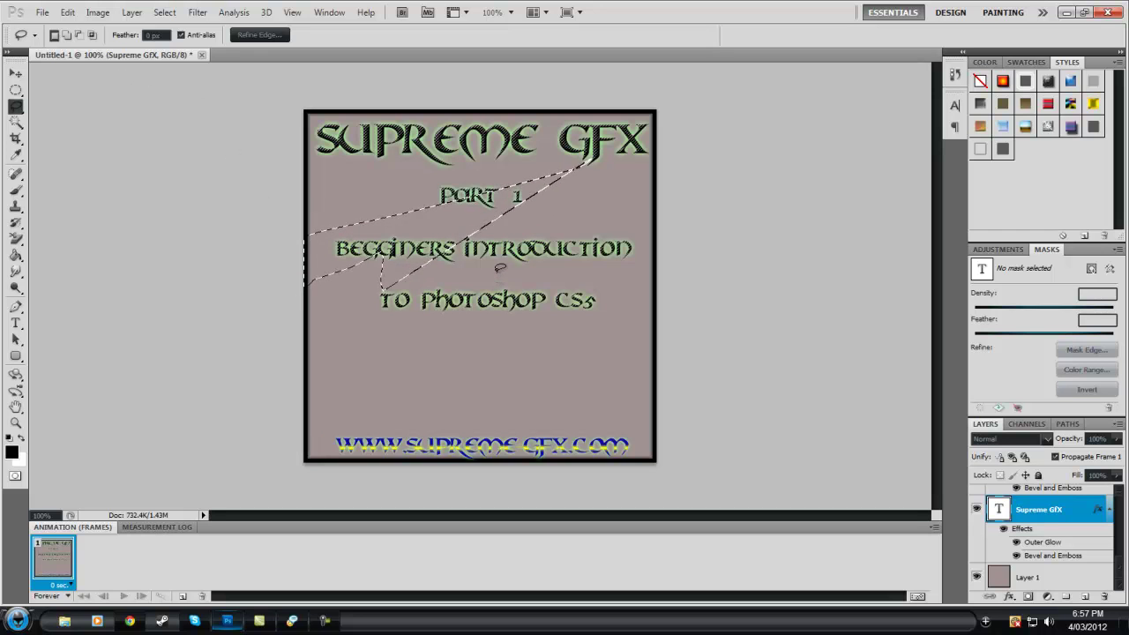
left_click(499, 267)
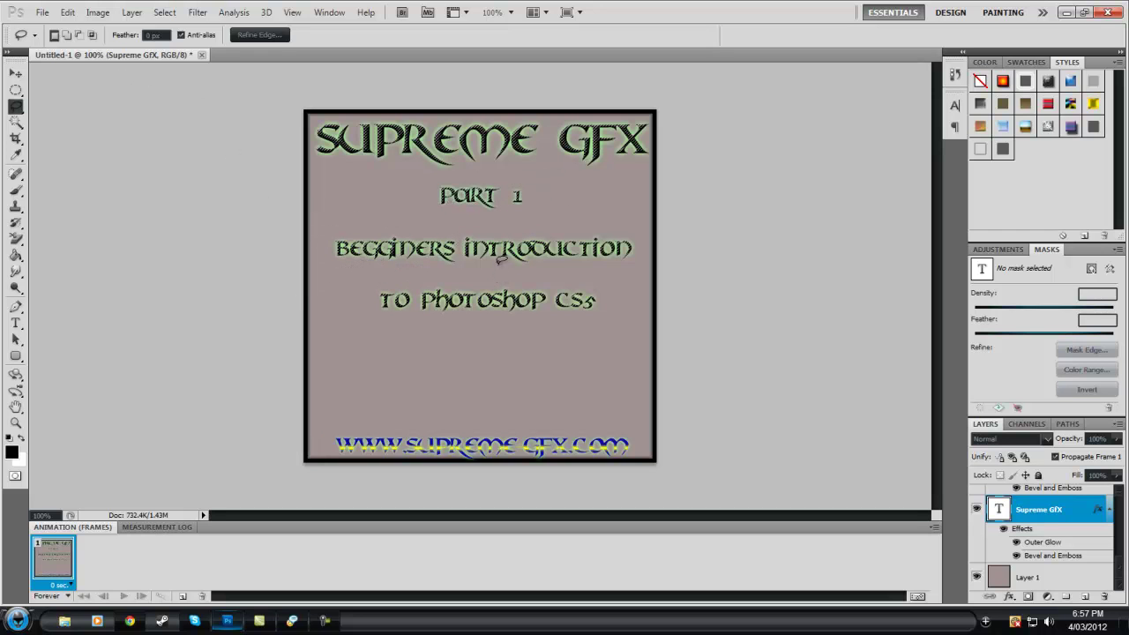
left_click(15, 123)
right_click(15, 124)
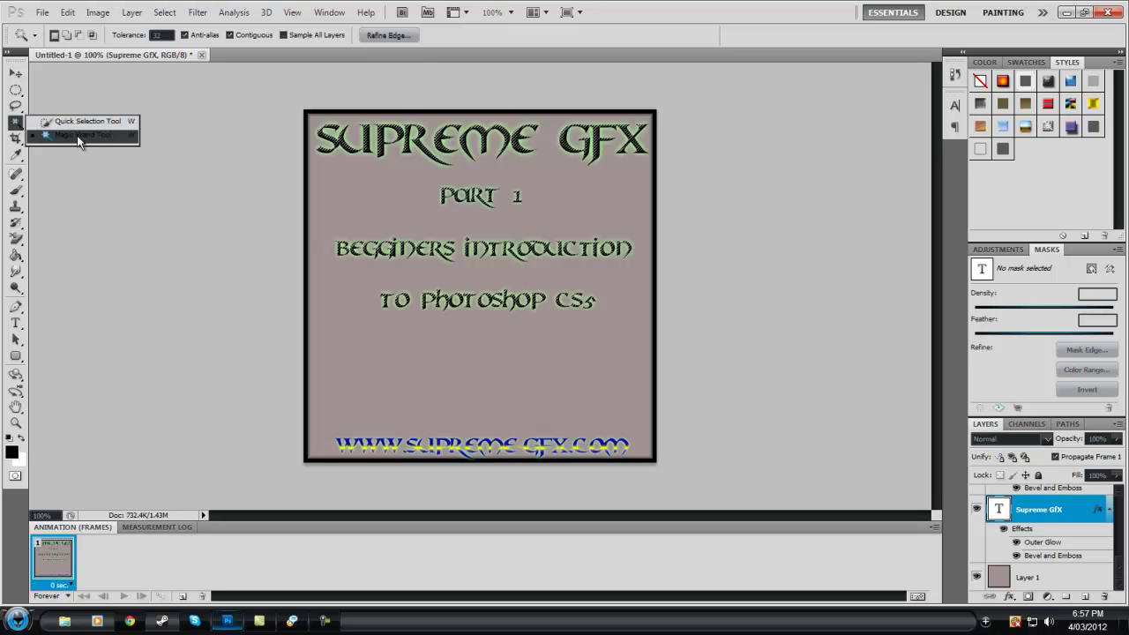
left_click(12, 146)
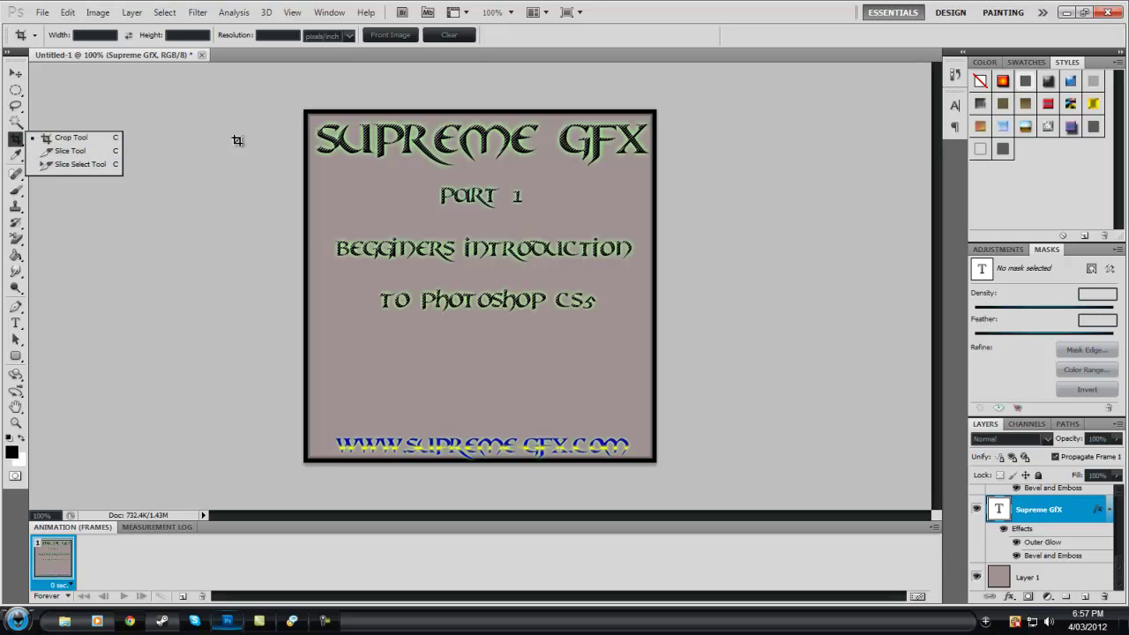
Mark a crop box around PART 1, then cancel the crop
left_click(509, 179)
left_click_drag(421, 210, 420, 210)
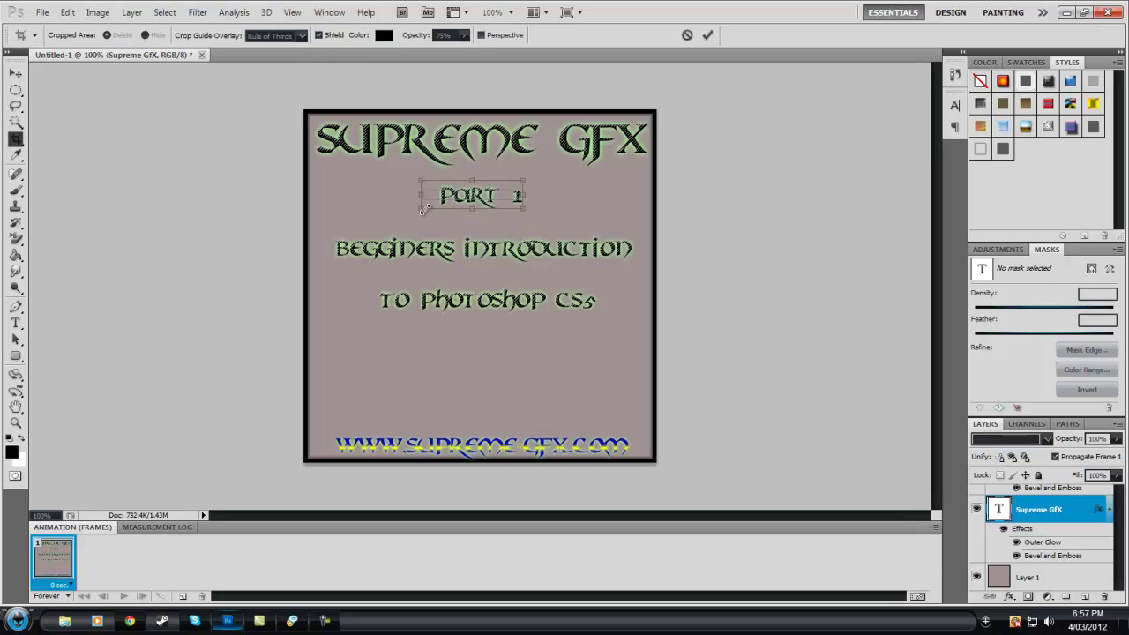
left_click(687, 35)
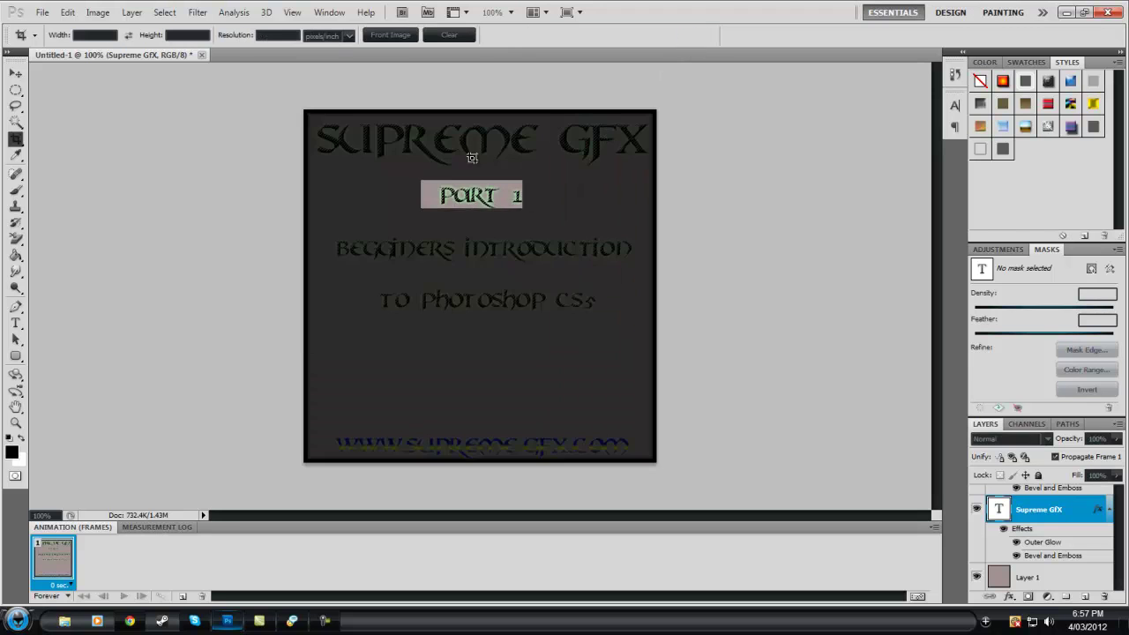
Sample the poster's grey-pink as the foreground colour with the Eyedropper
left_click(16, 156)
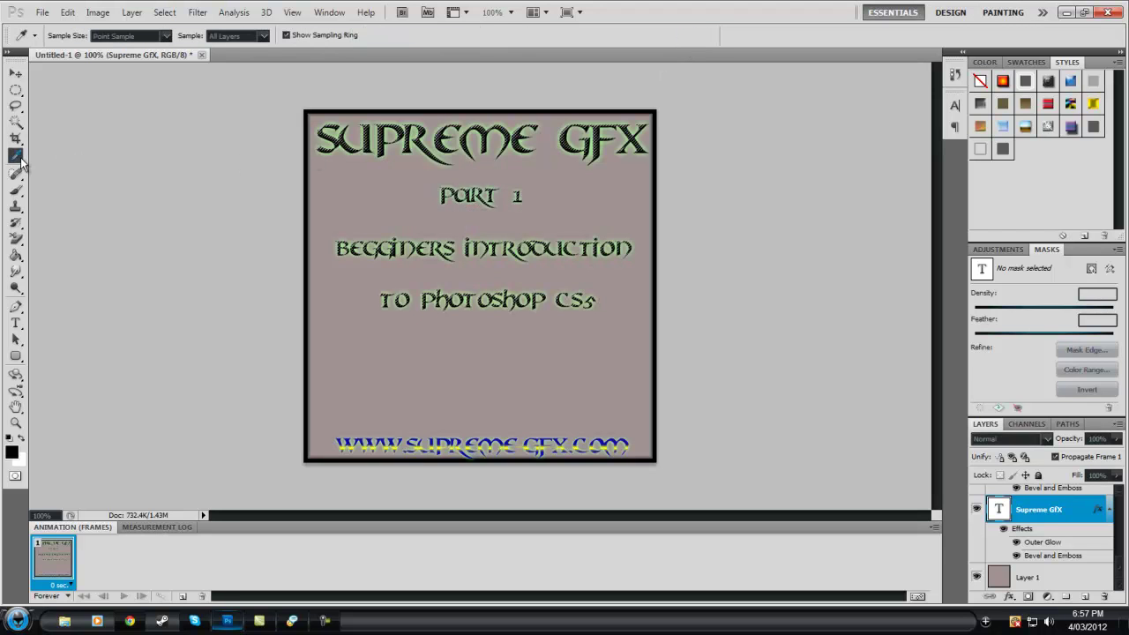
right_click(20, 159)
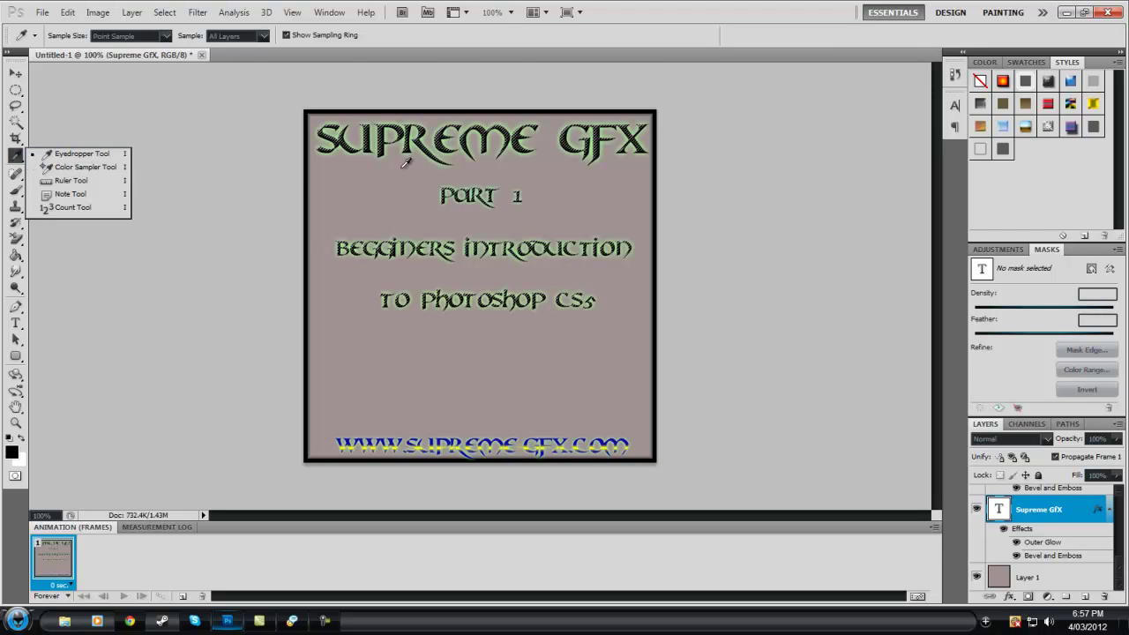
left_click(388, 229)
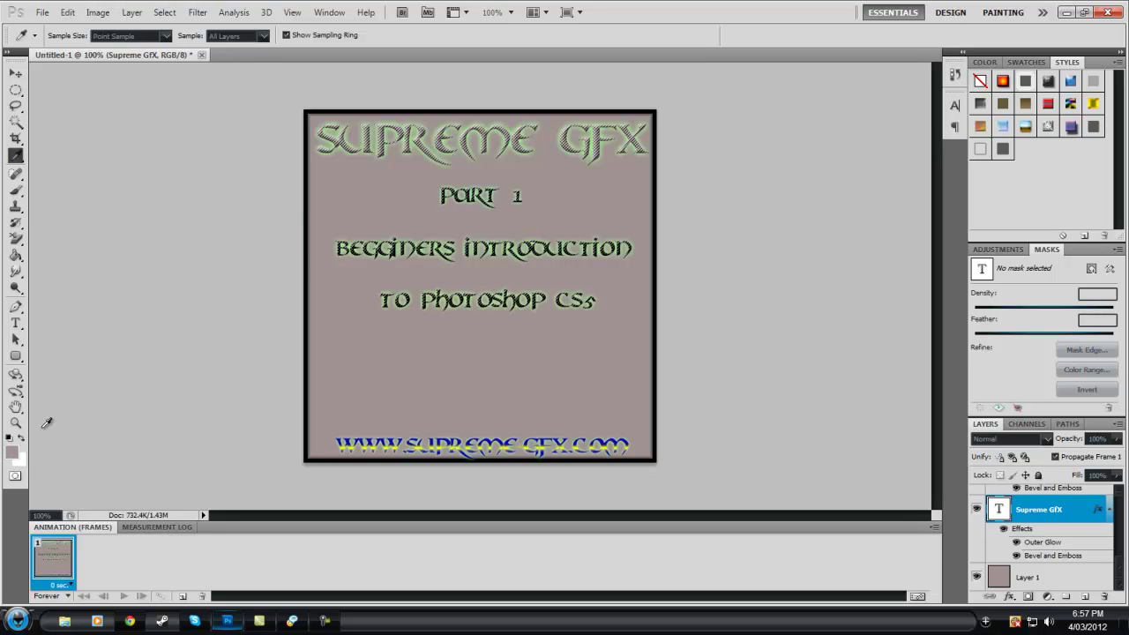
right_click(16, 161)
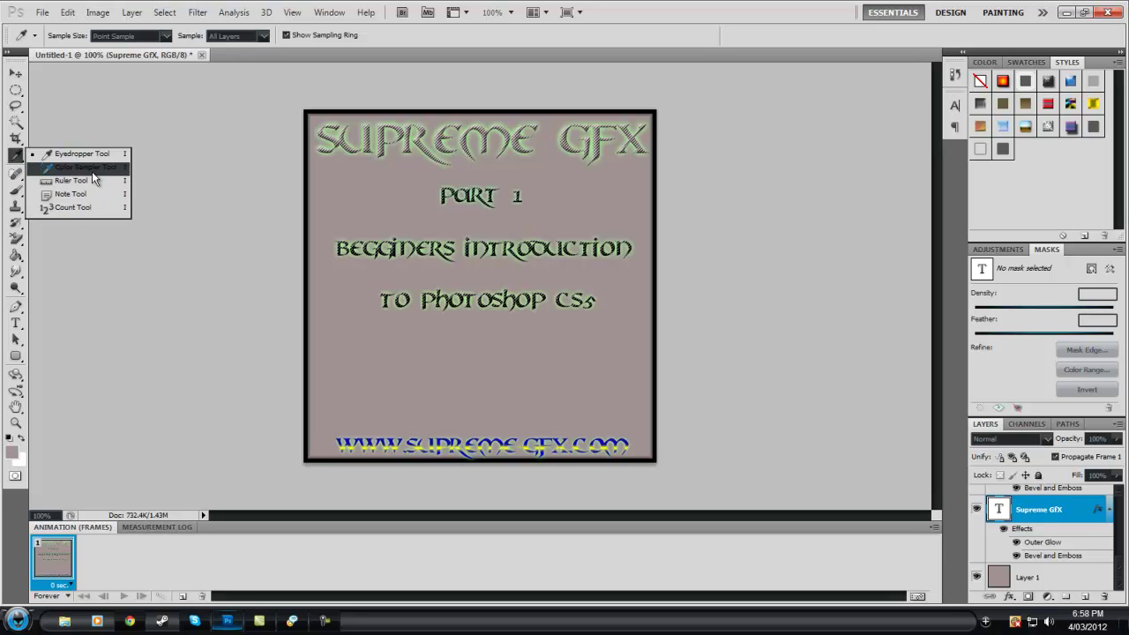
Try the Spot Healing Brush on the poster and decline rasterizing the type layer
left_click(22, 176)
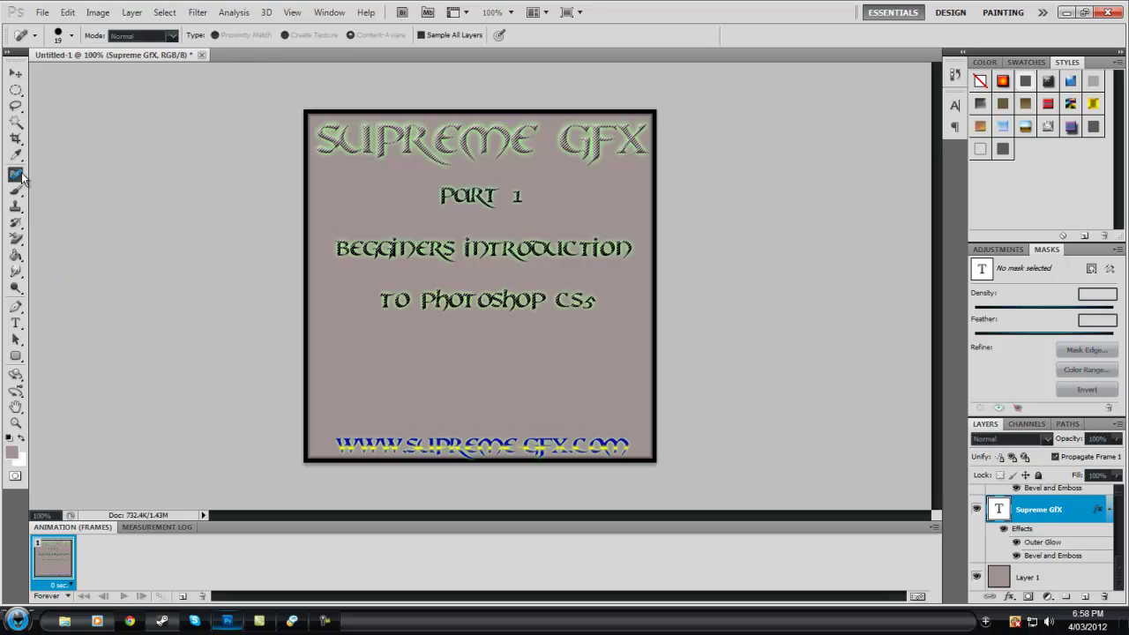
right_click(14, 178)
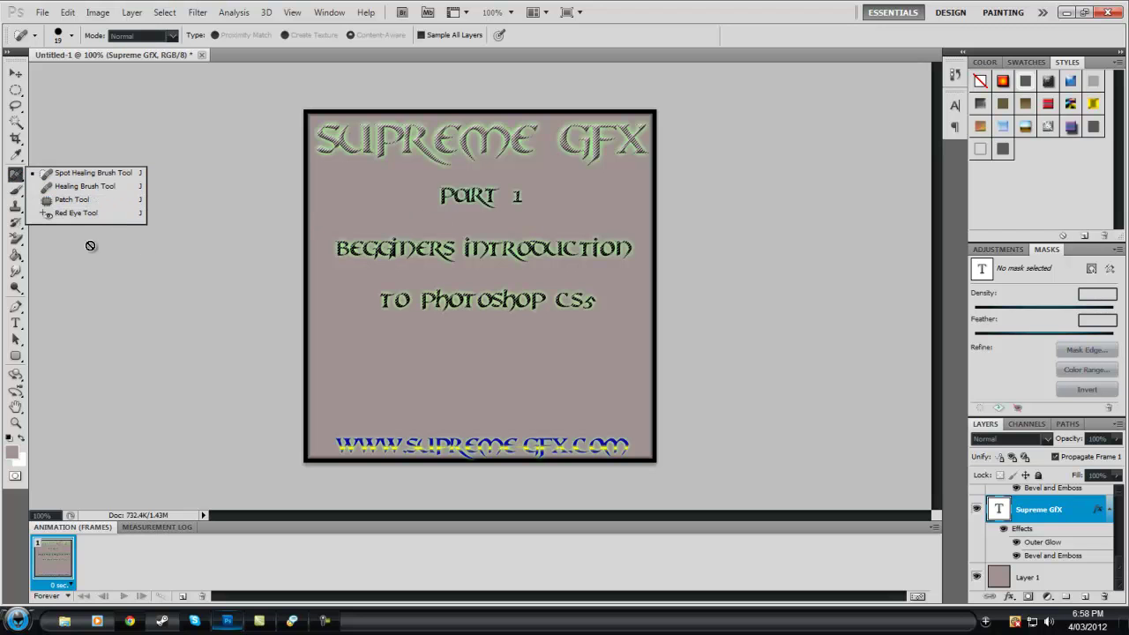
left_click(147, 278)
left_click(587, 245)
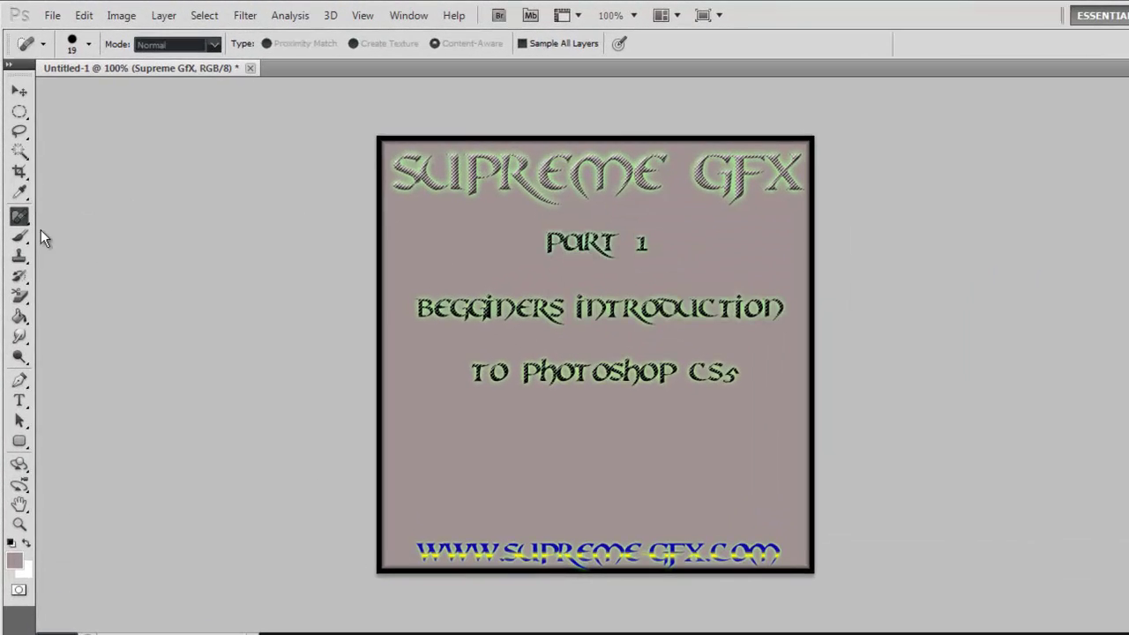
right_click(16, 194)
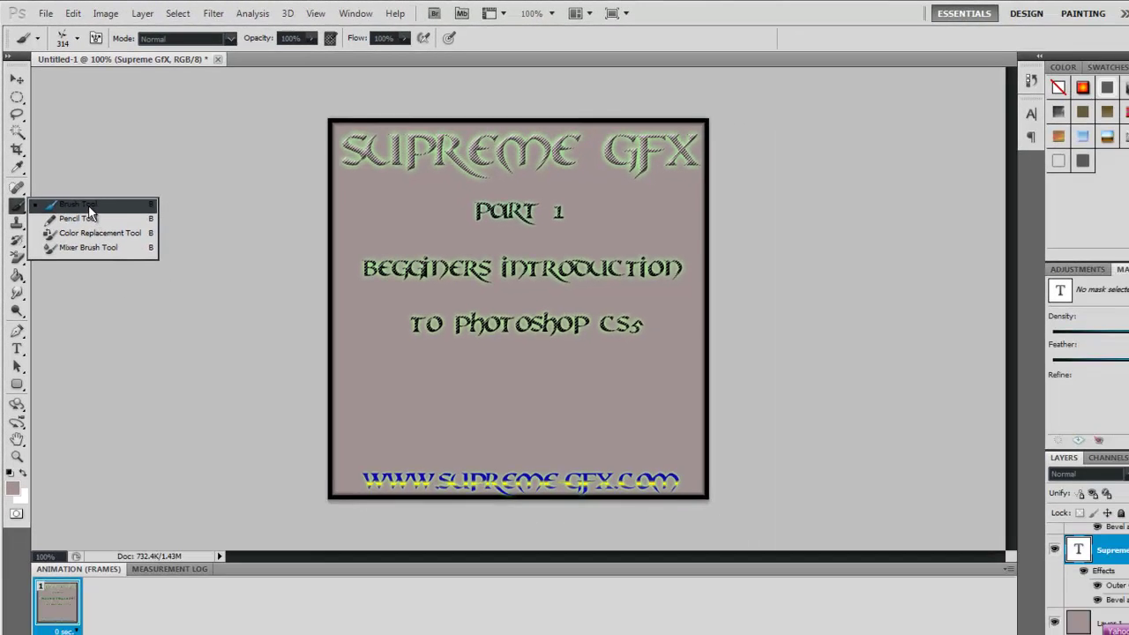
Choose the Brush Tool, browse its tool presets, and set the brush size to 314 px
left_click(91, 237)
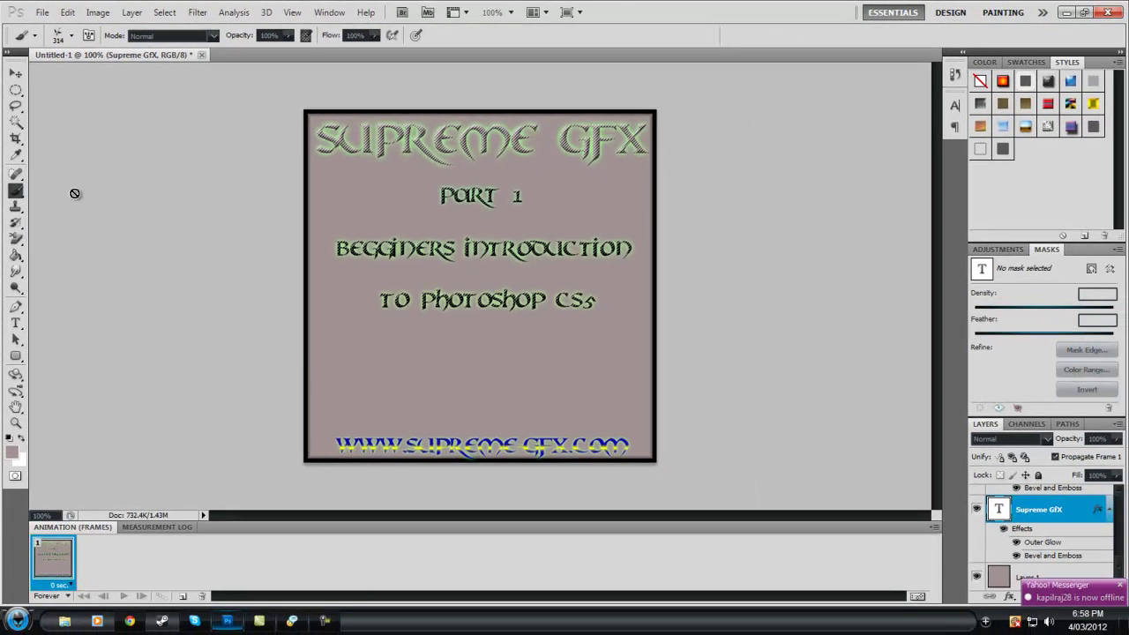
left_click(35, 36)
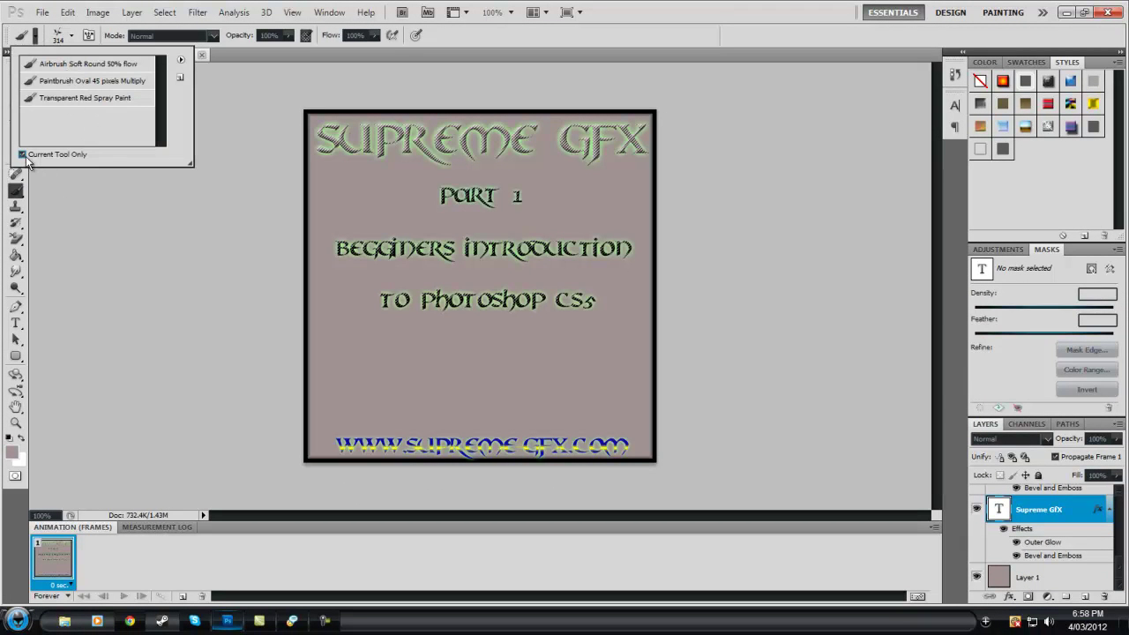
left_click(181, 59)
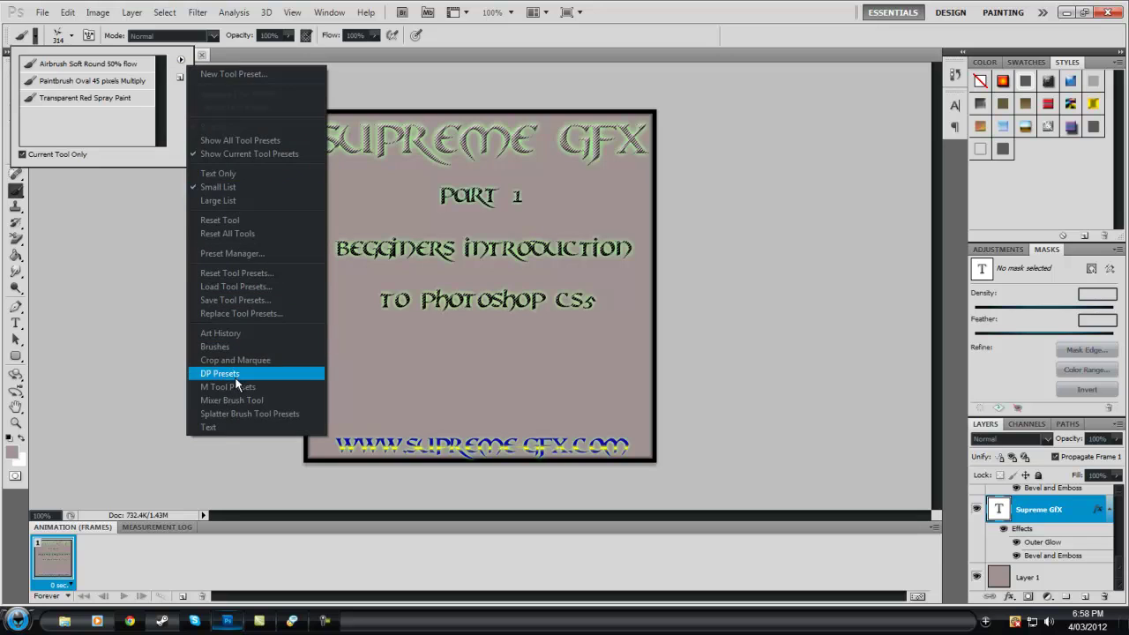
left_click(123, 164)
left_click(57, 37)
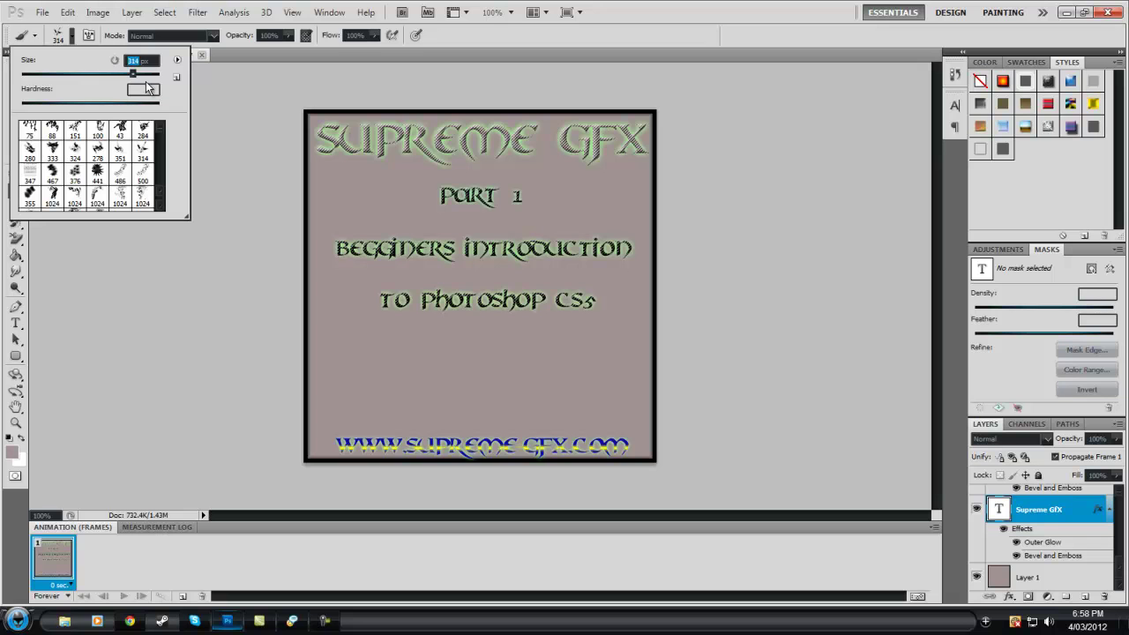
left_click(89, 108)
Browse the brush preset list and its options menu, then brush the text to raise the rasterize prompt
left_click_drag(165, 201, 163, 138)
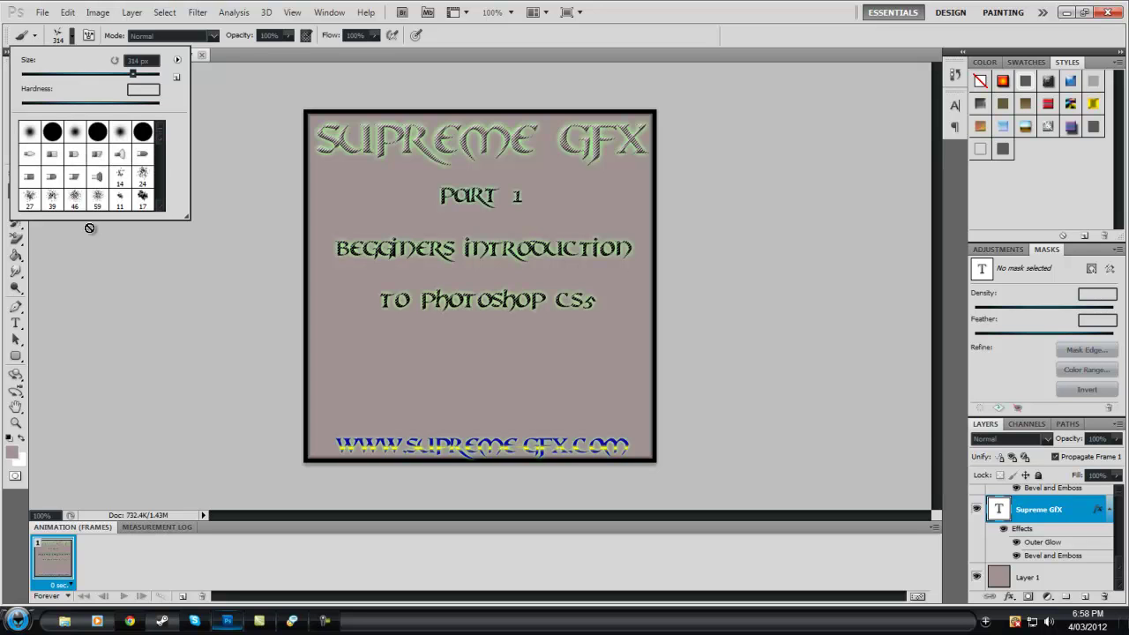
left_click(161, 208)
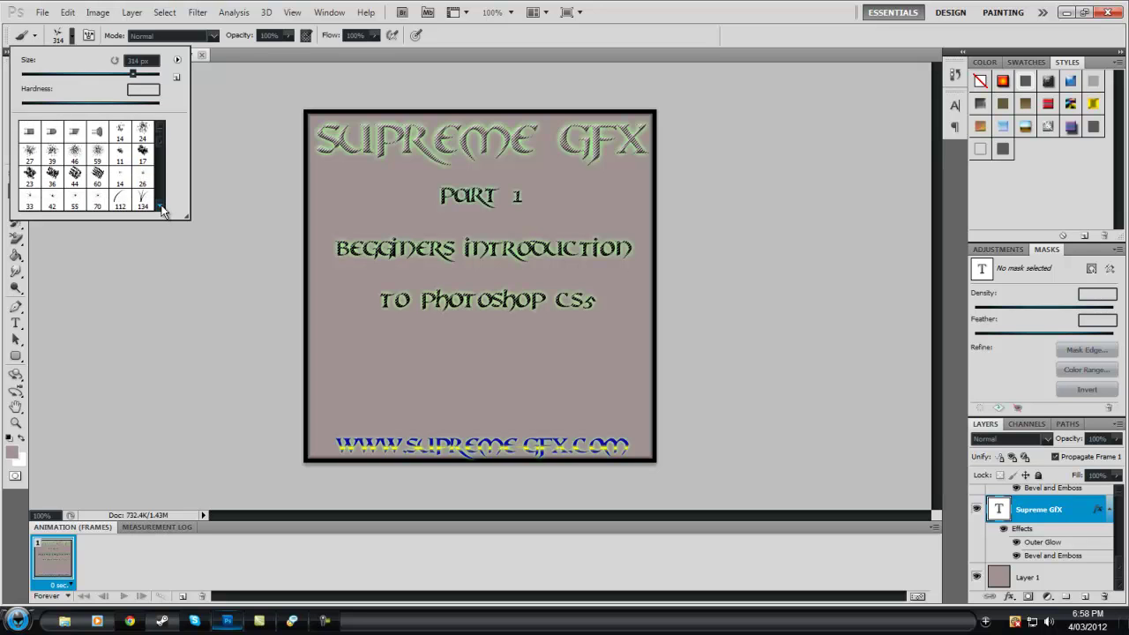
left_click(161, 209)
mouse_move(161, 155)
left_mouse_down()
mouse_move(162, 189)
mouse_move(171, 91)
left_mouse_up()
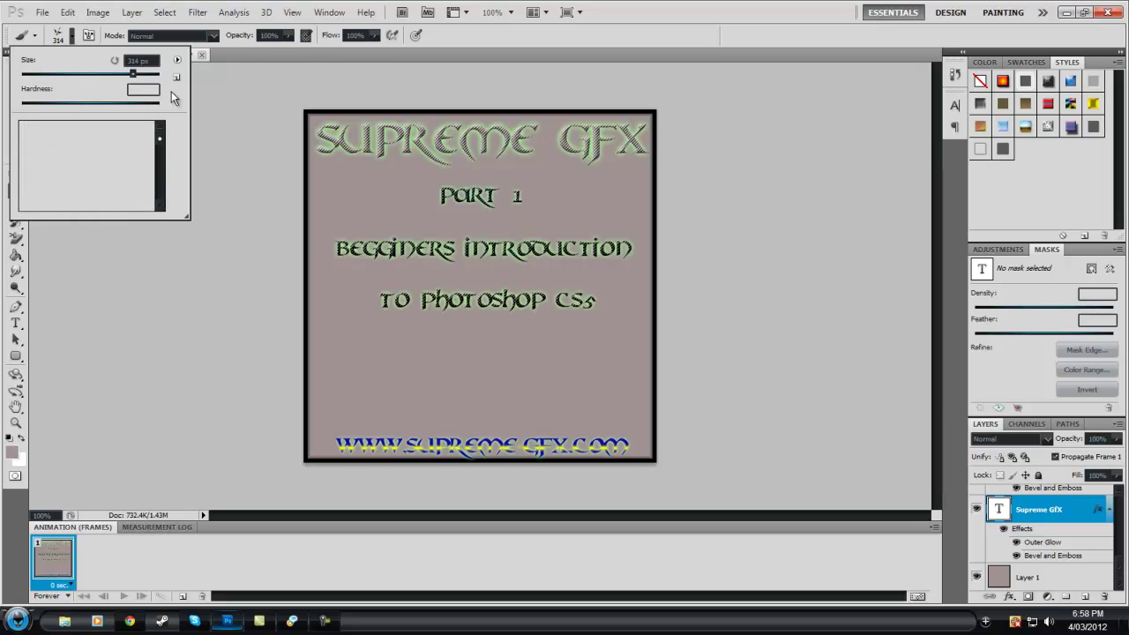
left_click(176, 59)
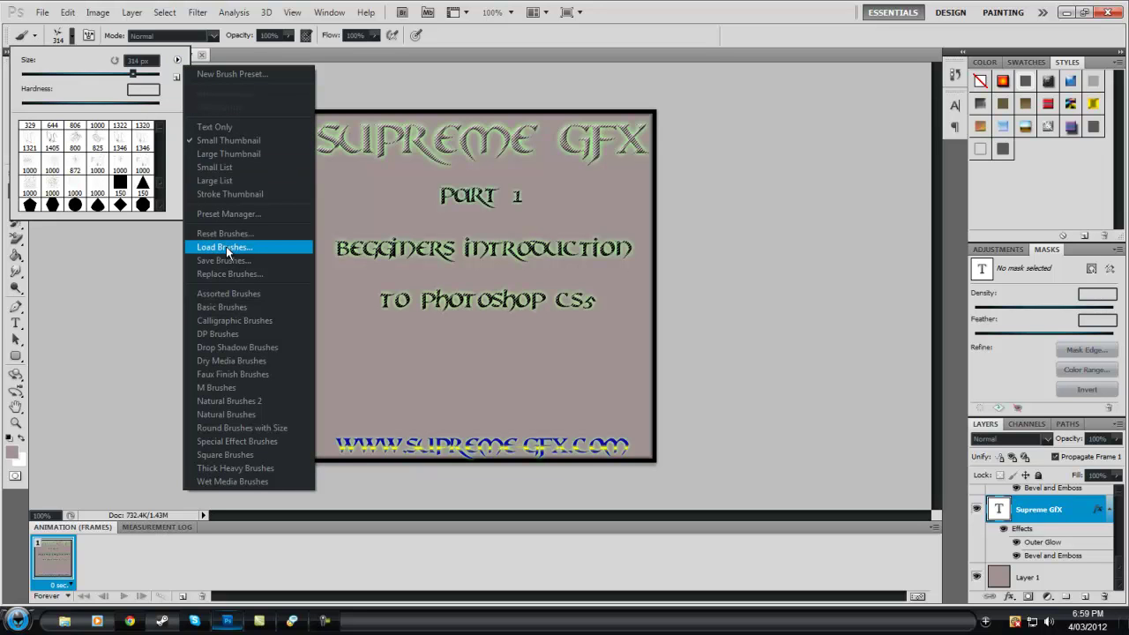
left_click(129, 298)
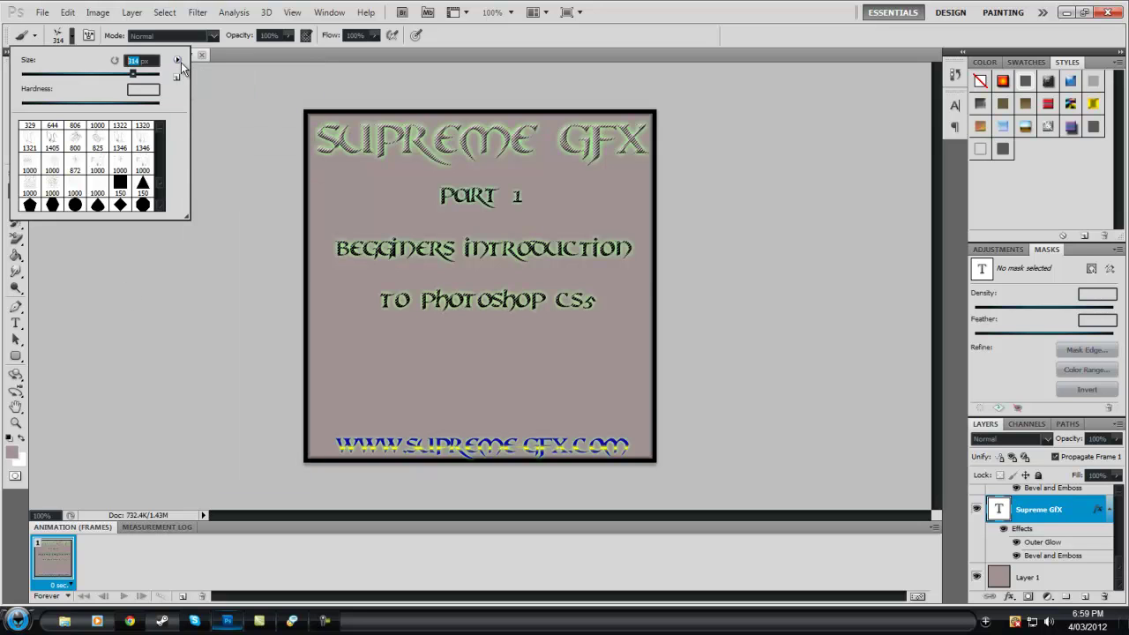
left_click(143, 309)
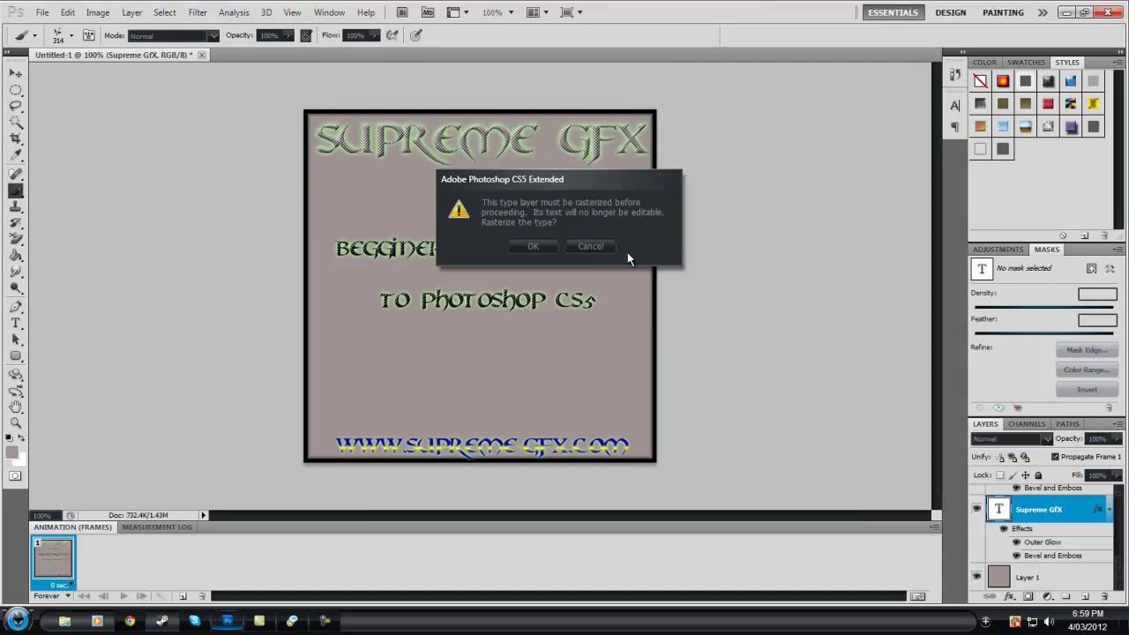
Decline rasterizing the text, dismiss the brush error, and browse the stamp, history brush and eraser tool groups
left_click(603, 247)
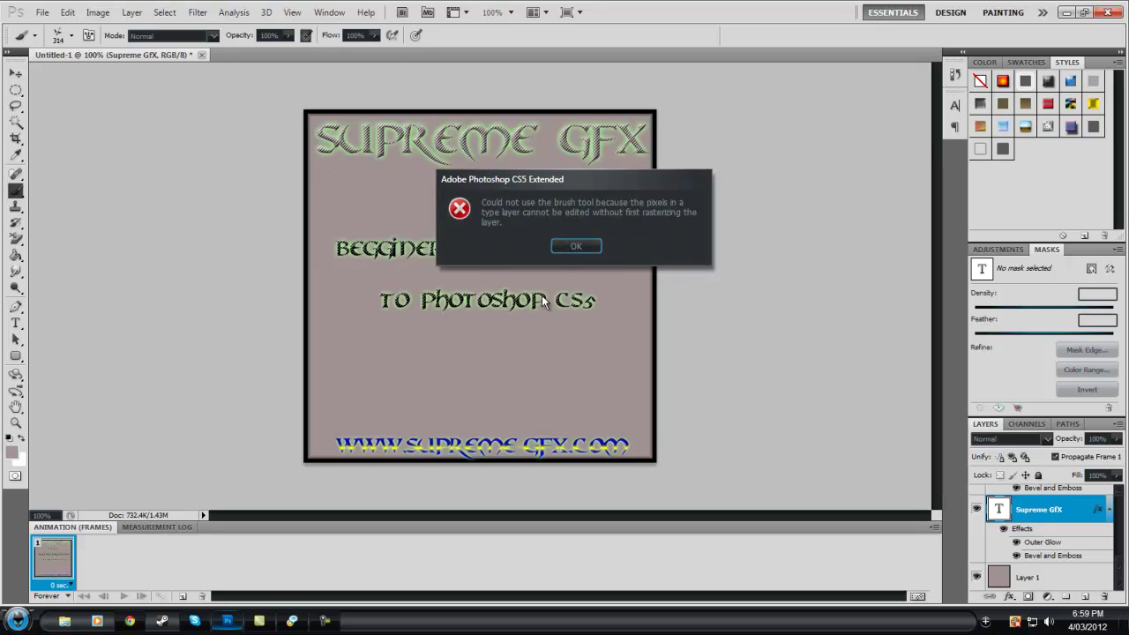
left_click(576, 246)
left_click(15, 207)
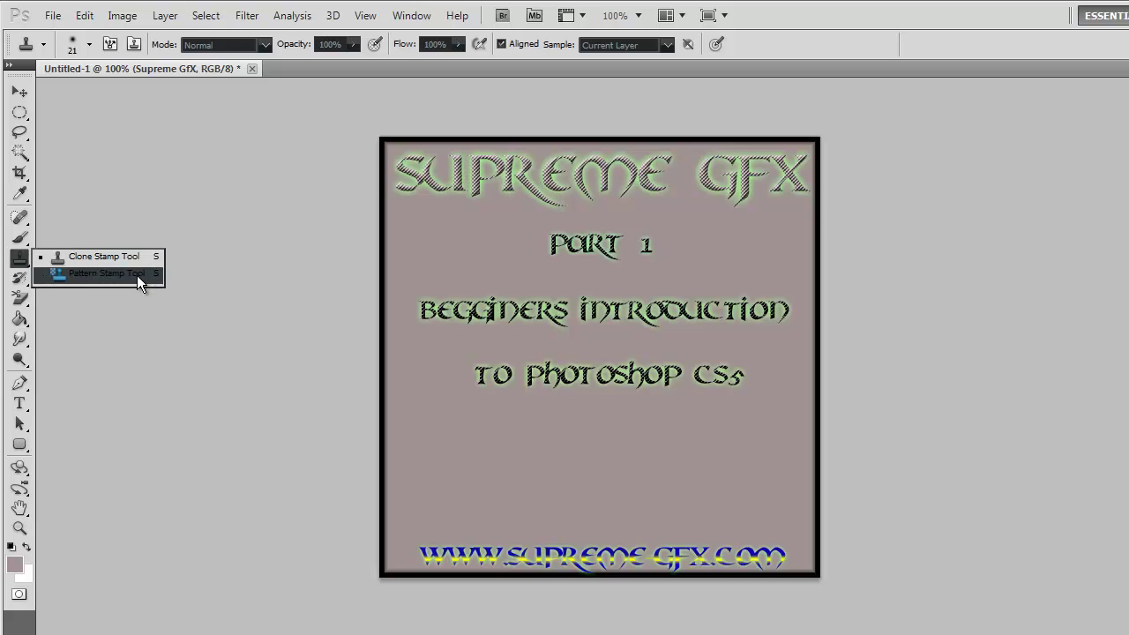
left_click(19, 277)
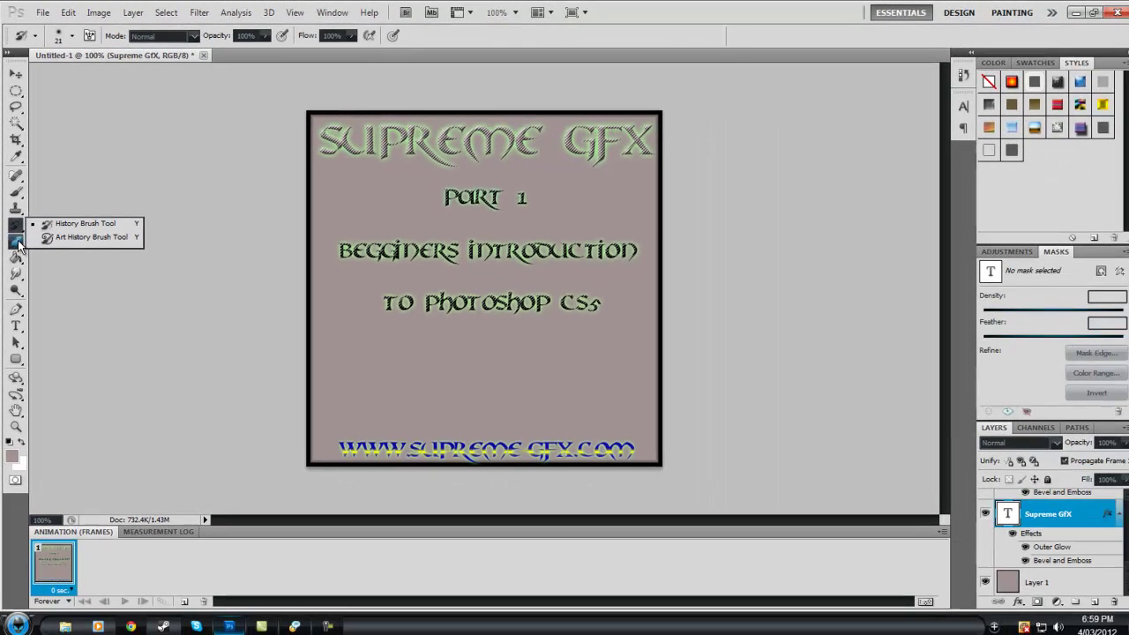
left_click(20, 300)
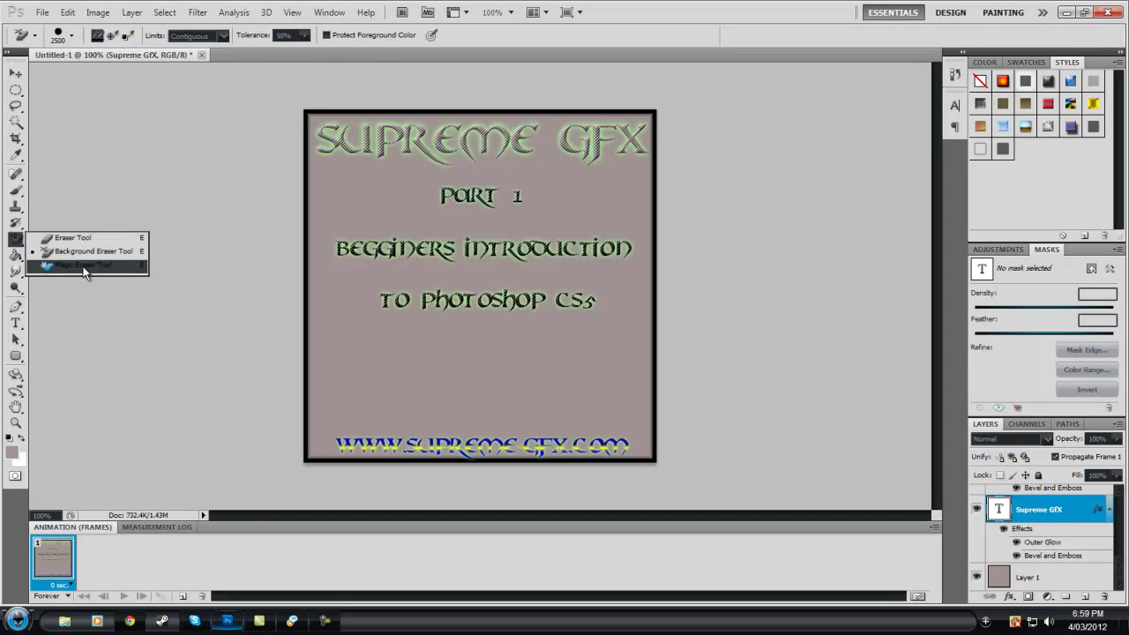
Switch from the plain Eraser to the Background Eraser tool
left_click(102, 240)
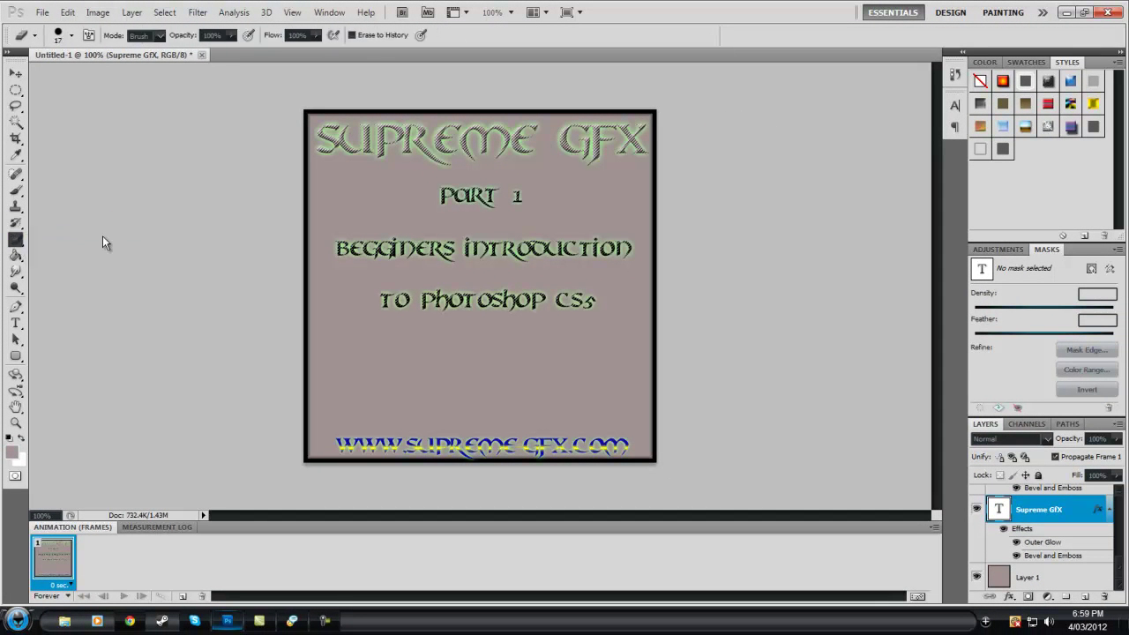
right_click(21, 240)
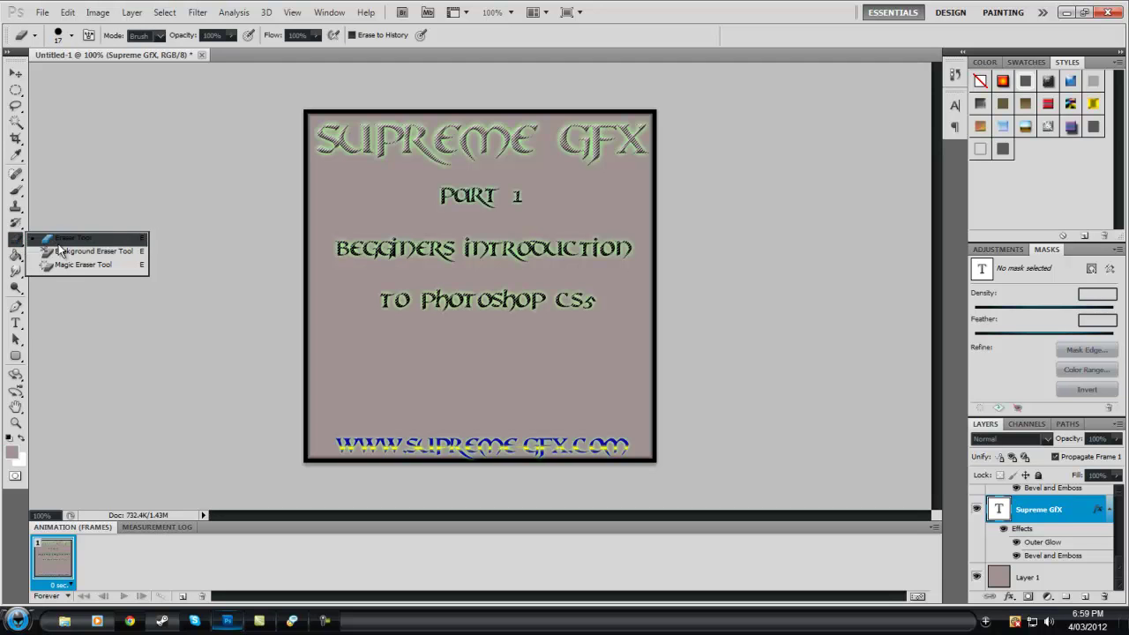
left_click(115, 253)
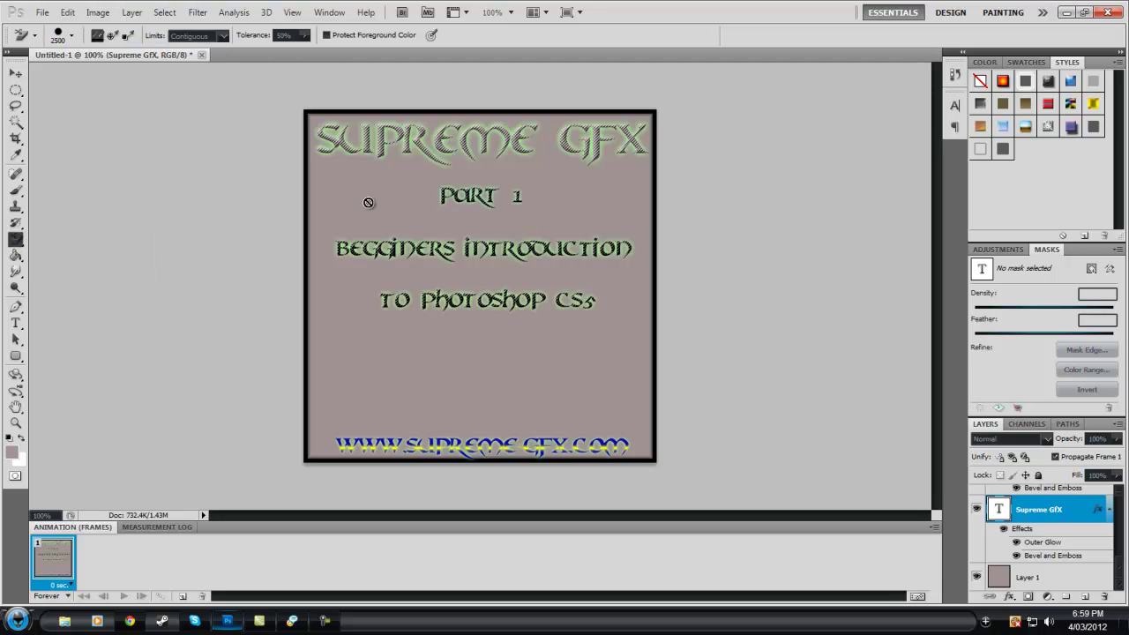
Erase Layer 1's grey-pink background, then undo the erase
left_click(1033, 579)
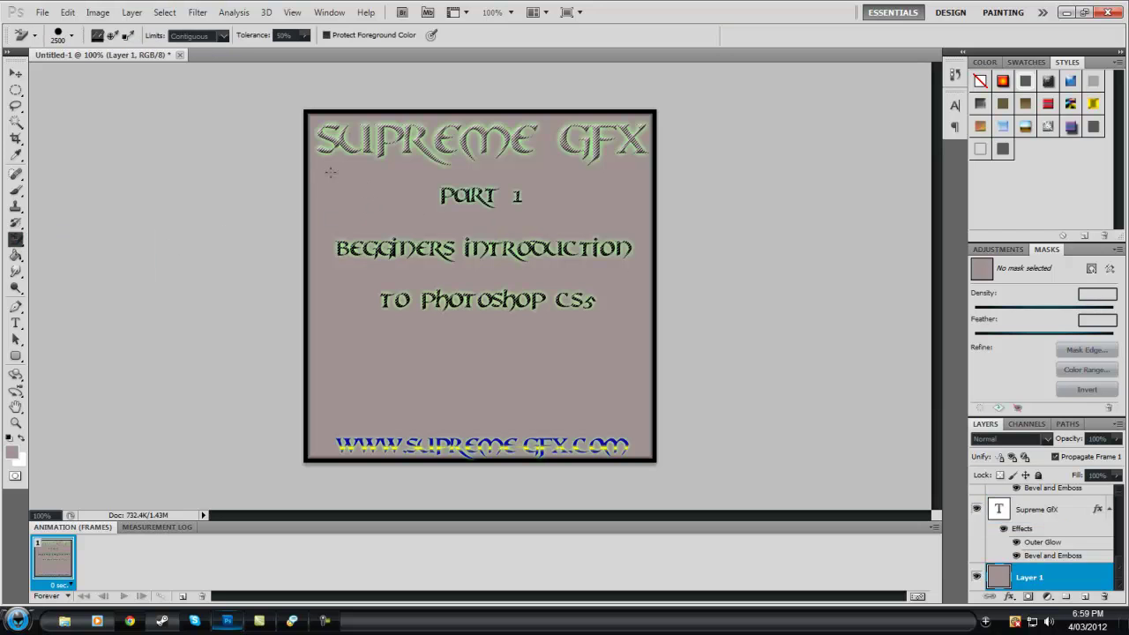
left_click(378, 220)
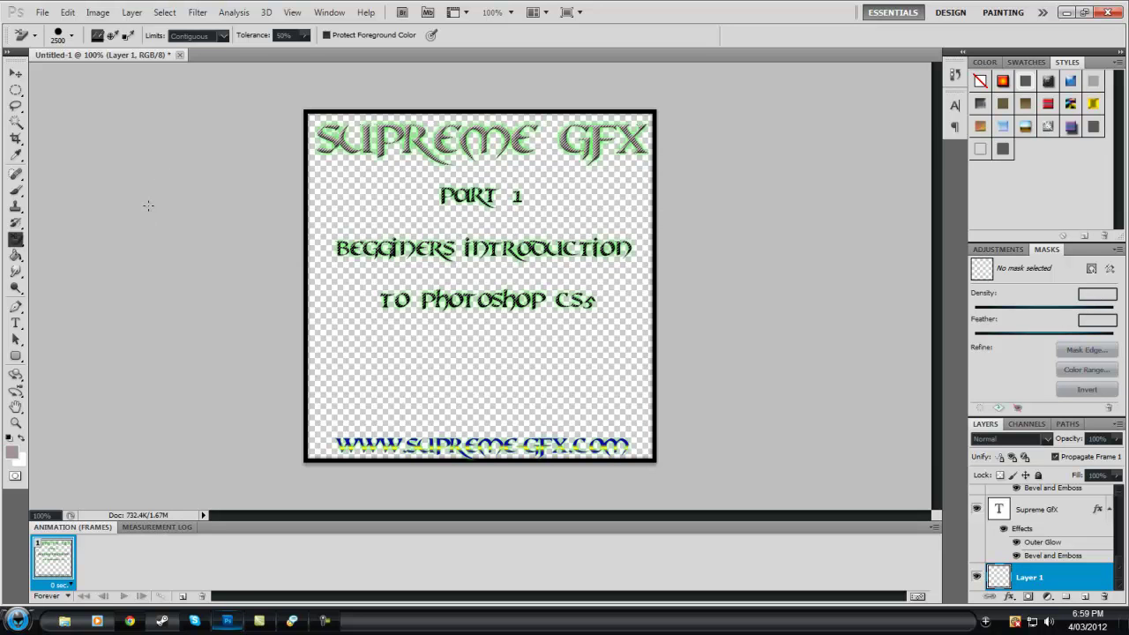
key("ctrl+z")
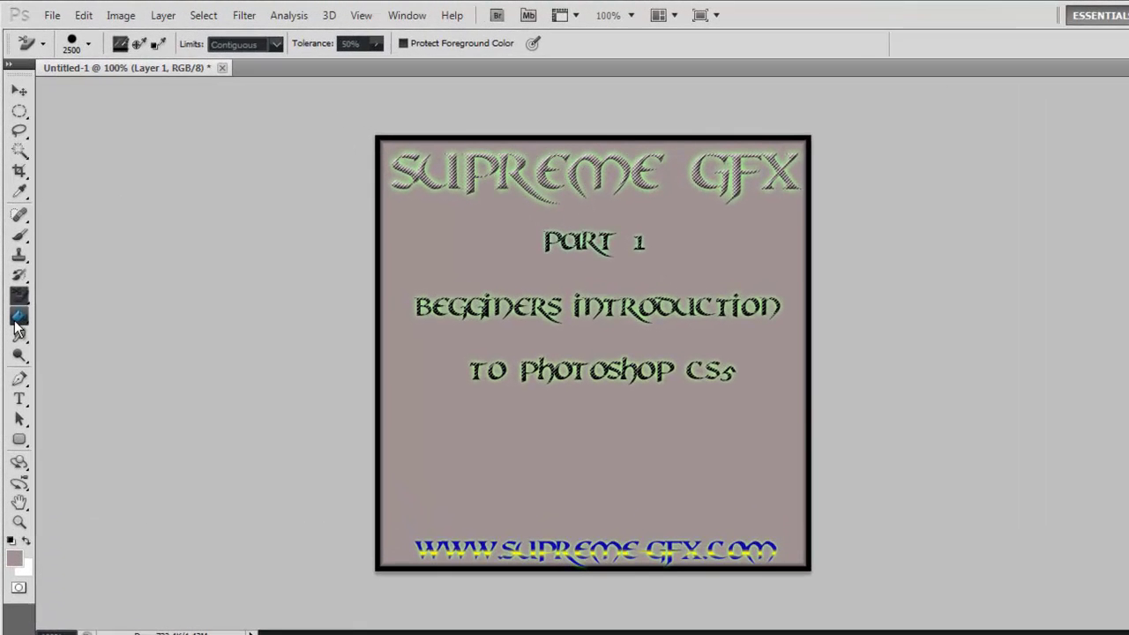
left_click(15, 256)
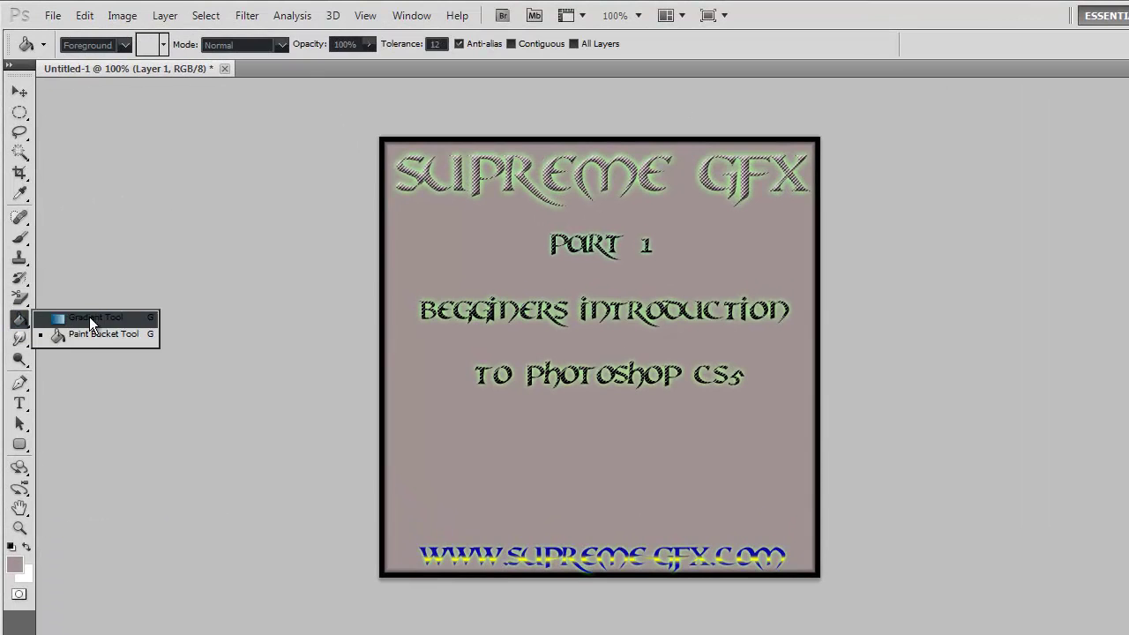
Choose the Gradient Tool with a purple gradient preset
left_click(95, 319)
left_click(130, 43)
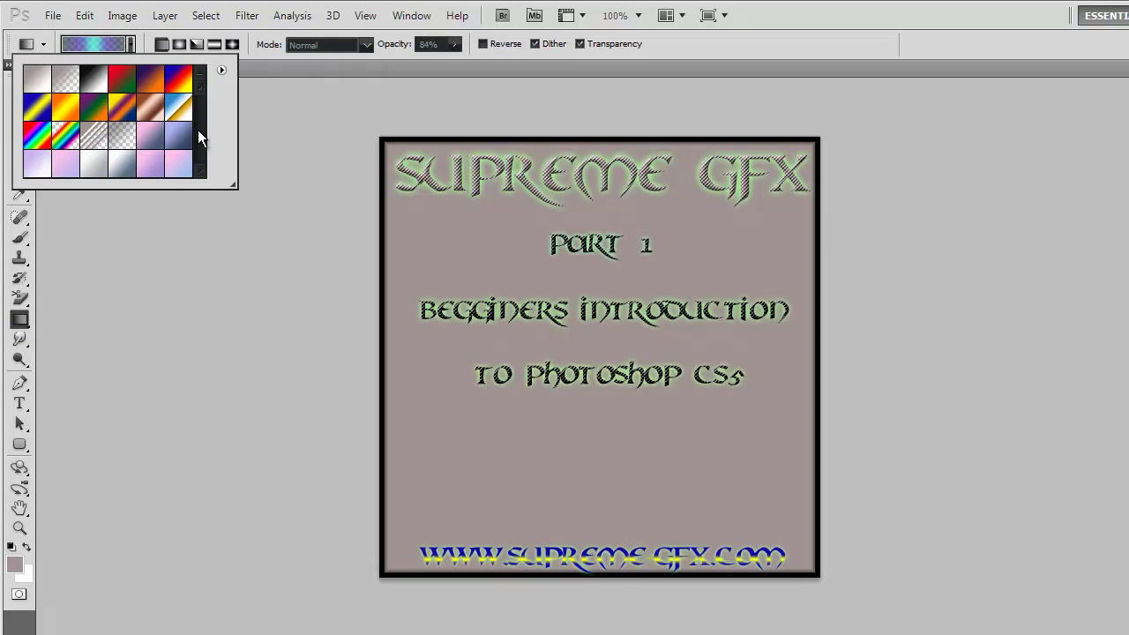
mouse_move(203, 92)
left_mouse_down()
mouse_move(205, 118)
mouse_move(206, 109)
left_mouse_up()
left_click(221, 71)
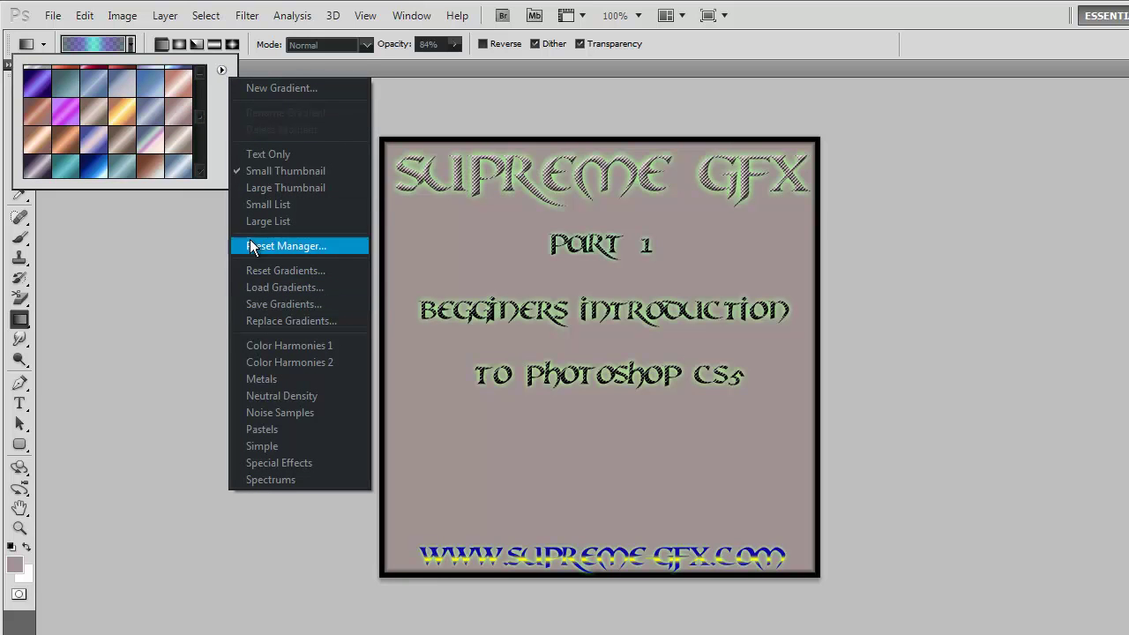
left_click(116, 279)
left_click(35, 83)
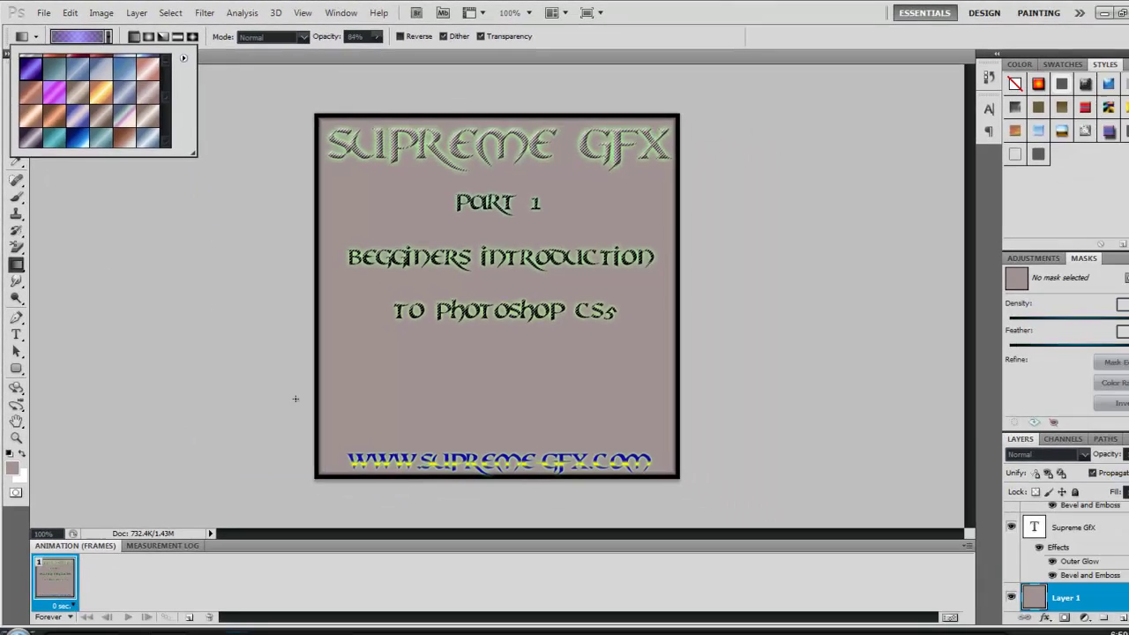
Drag the purple gradient across Layer 1 at several angles, then undo back to the lighter version
left_click_drag(146, 477, 838, 231)
left_click_drag(768, 173, 362, 145)
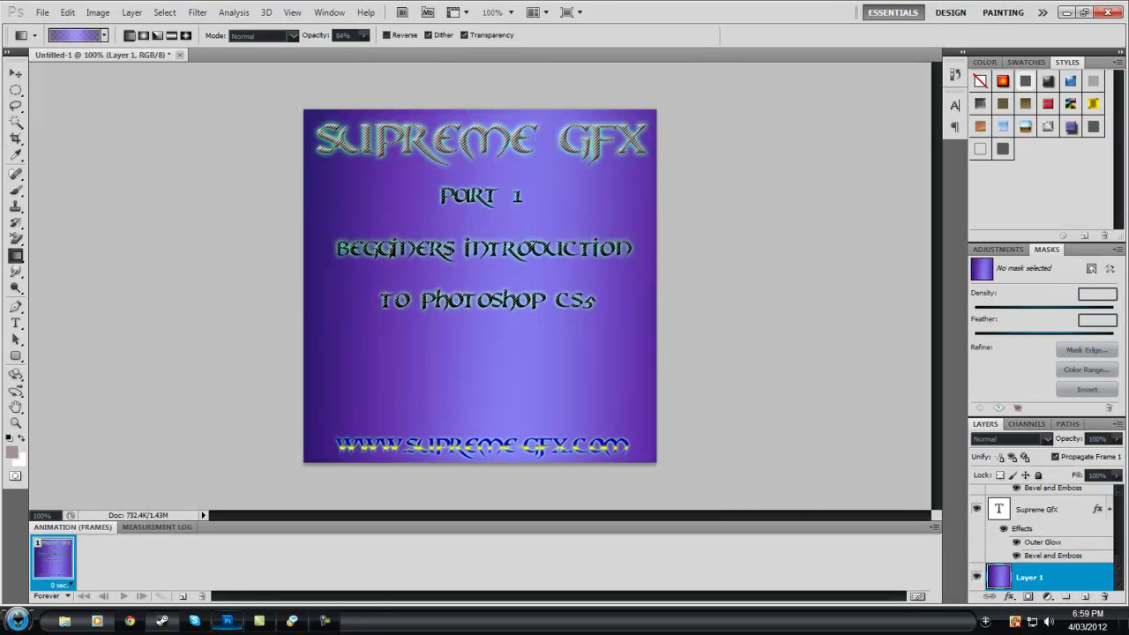
left_click_drag(427, 205, 427, 205)
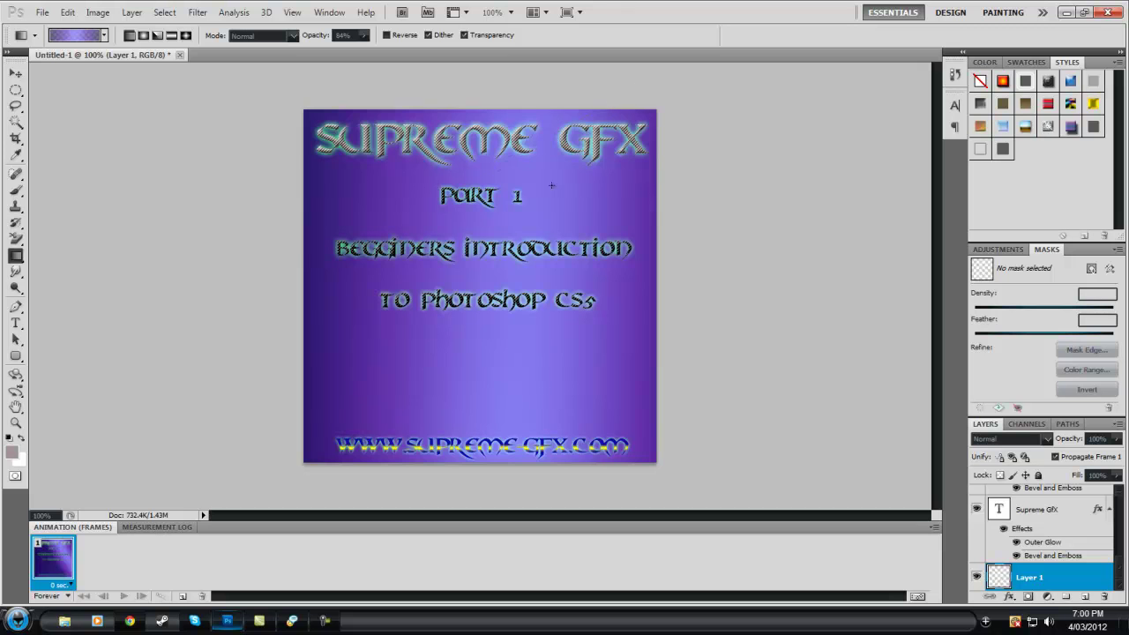
left_click_drag(759, 136, 320, 357)
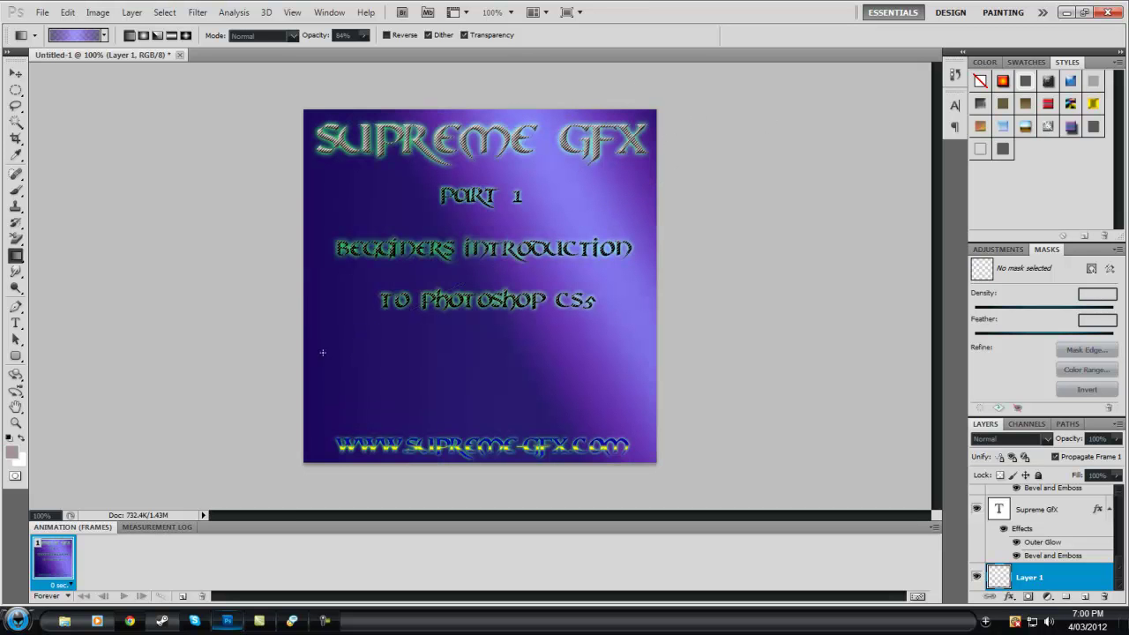
left_click_drag(832, 150, 24, 449)
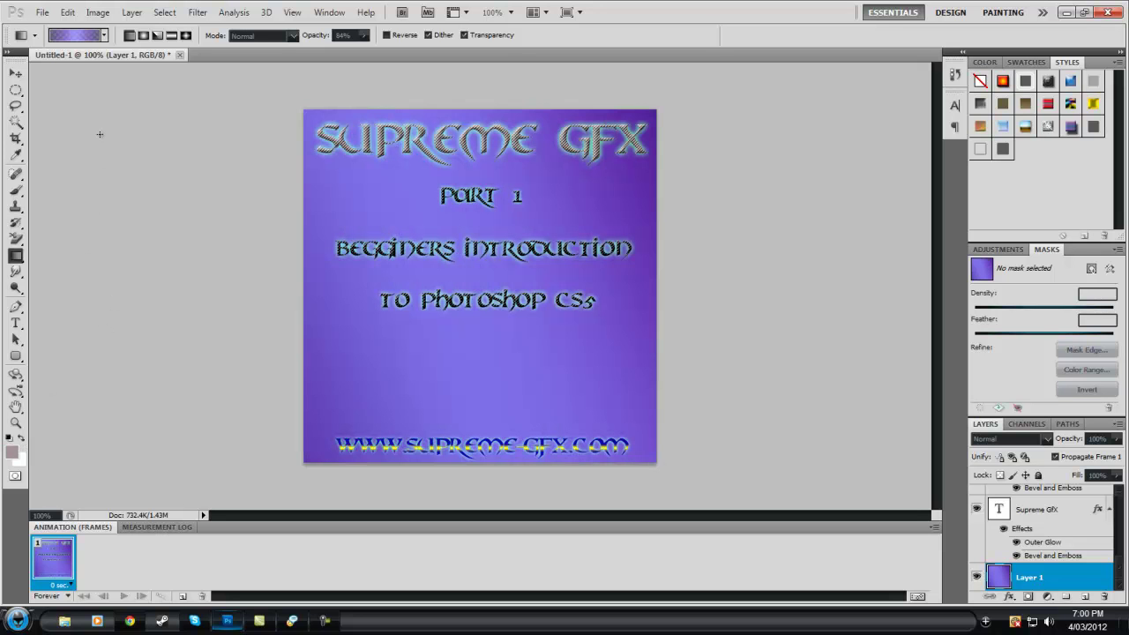
key("ctrl+z")
key("ctrl+z")
key("ctrl+z")
key("ctrl+z")
key("ctrl+z")
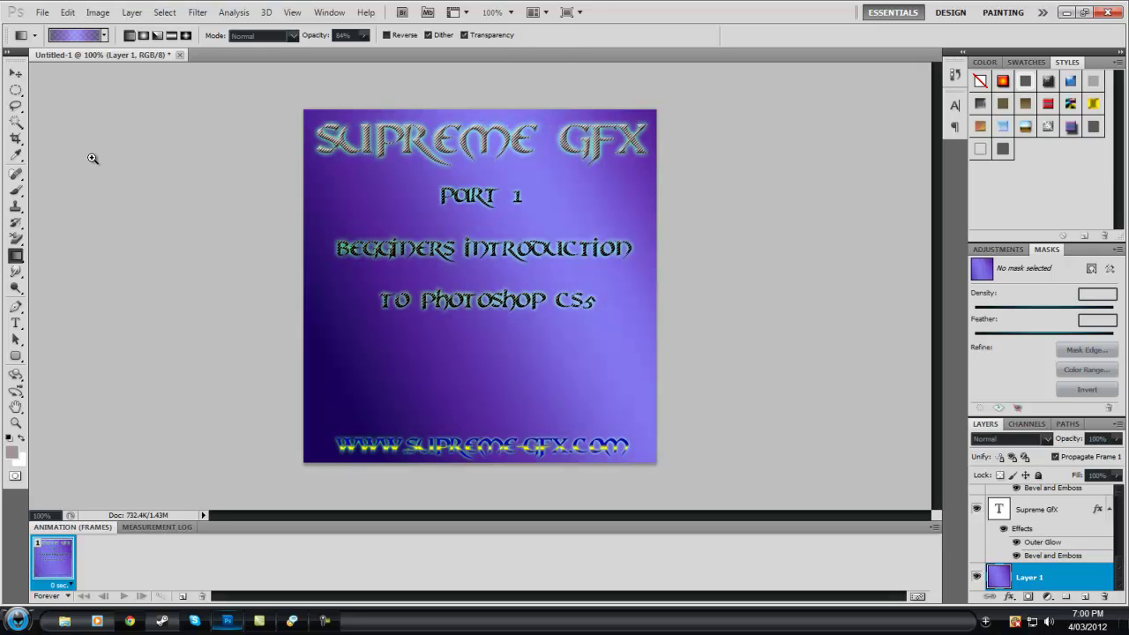
key("ctrl+z")
key("ctrl+z")
key("ctrl+z")
key("ctrl+z")
key("ctrl+z")
key("ctrl+z")
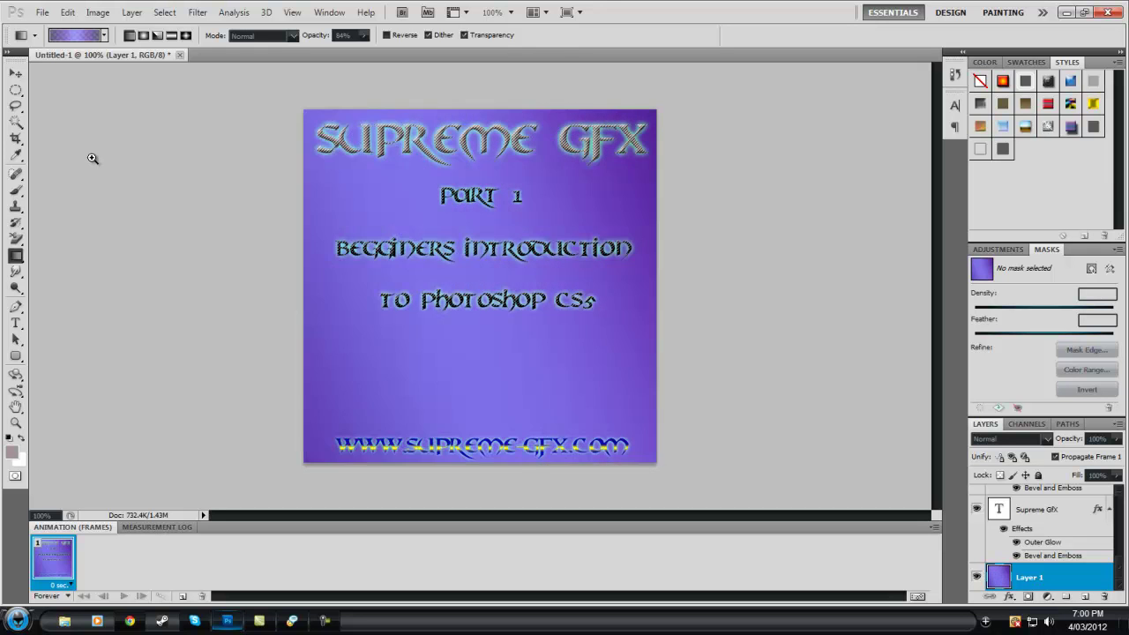
key("ctrl+z")
Paint-bucket the purple and blue stripes on Layer 1 with flat grey, leaving only thin lower-left streaks
right_click(20, 258)
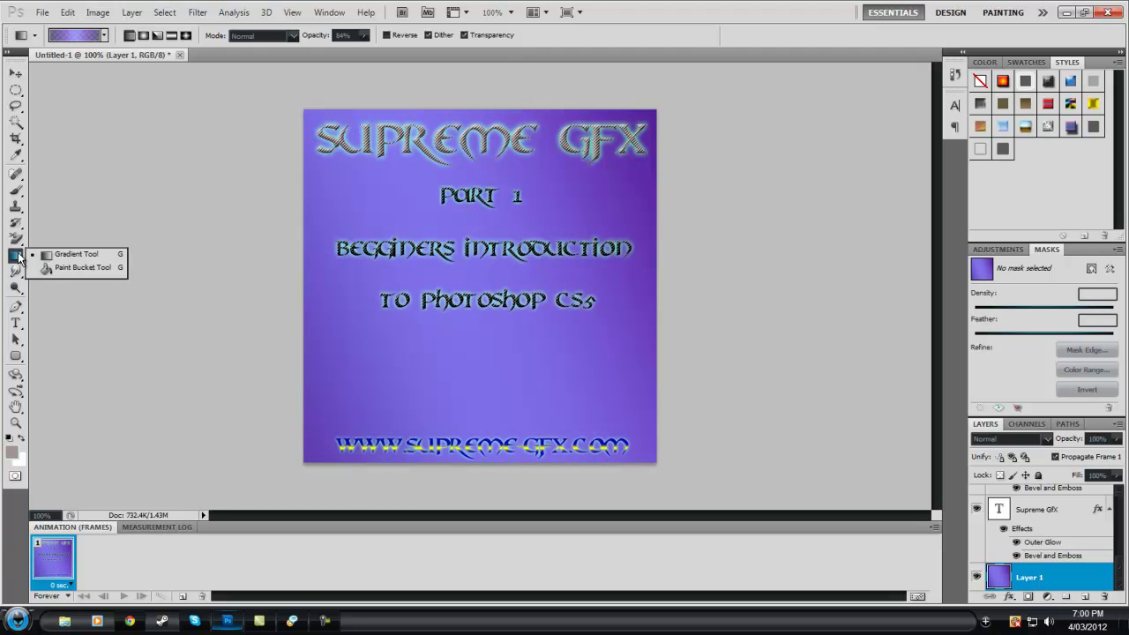
left_click(82, 269)
left_click(336, 386)
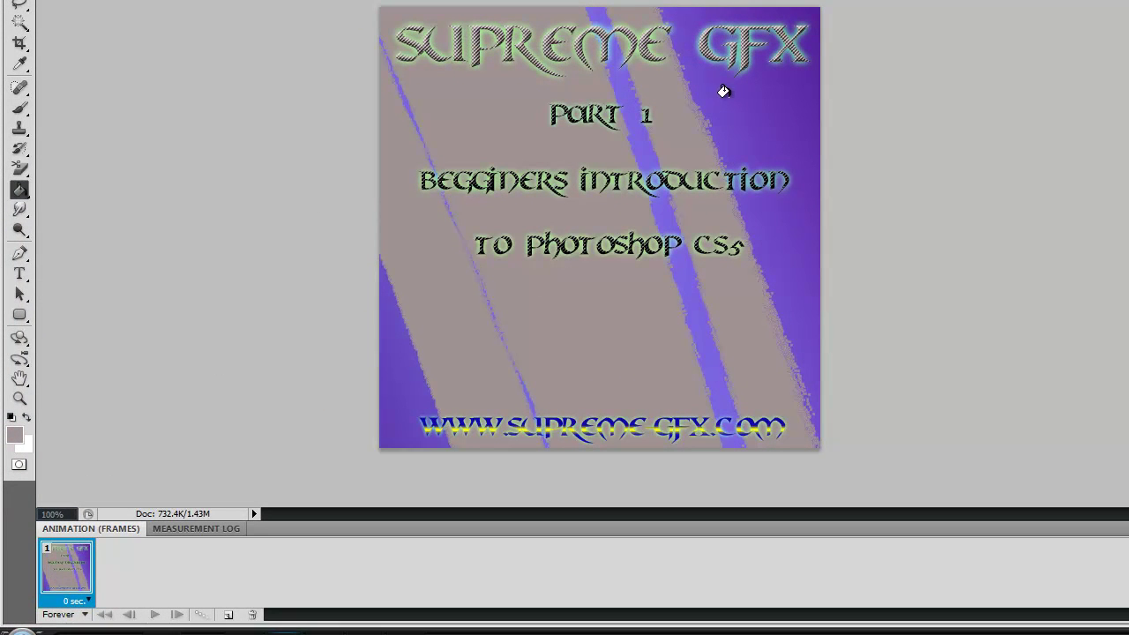
left_click(697, 133)
left_click(646, 164)
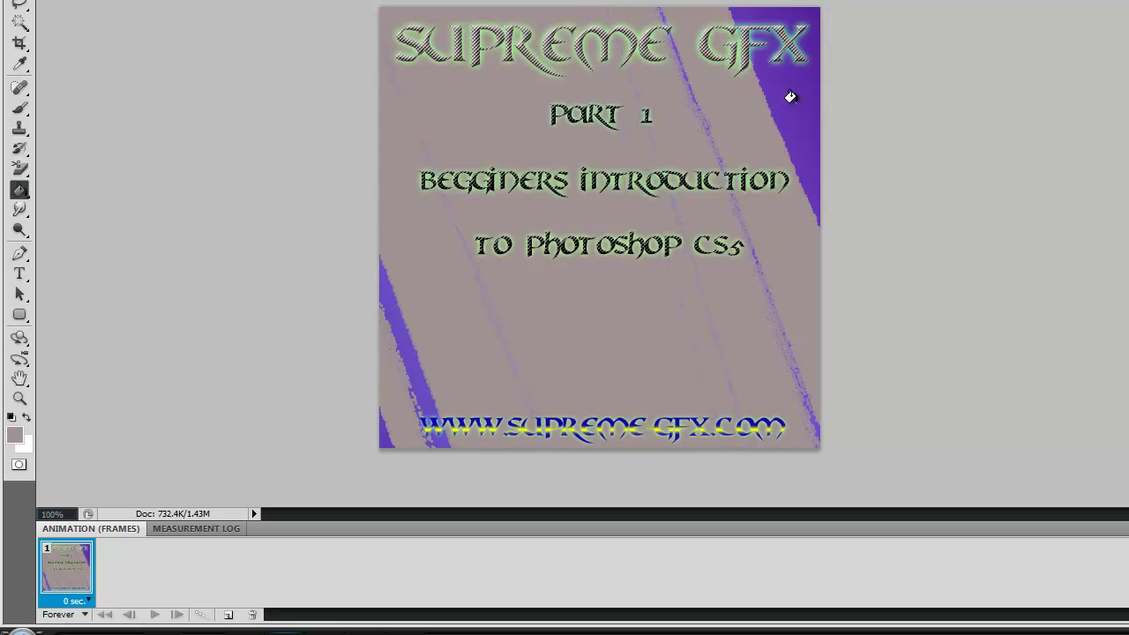
left_click(789, 99)
left_click(681, 75)
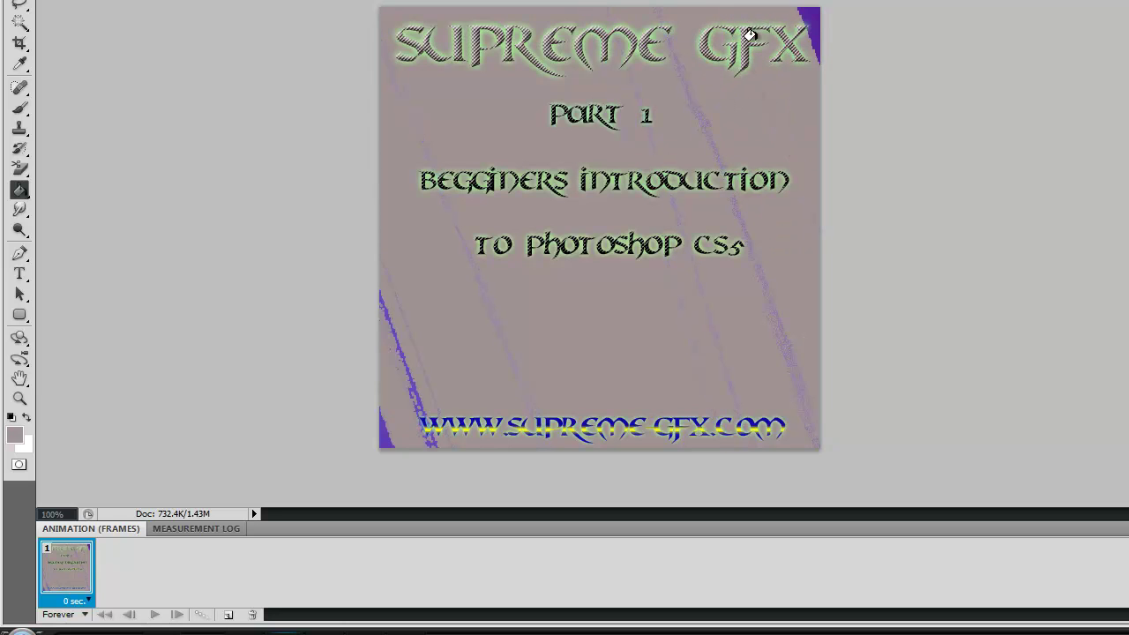
left_click(808, 19)
left_click(381, 436)
left_click(27, 219)
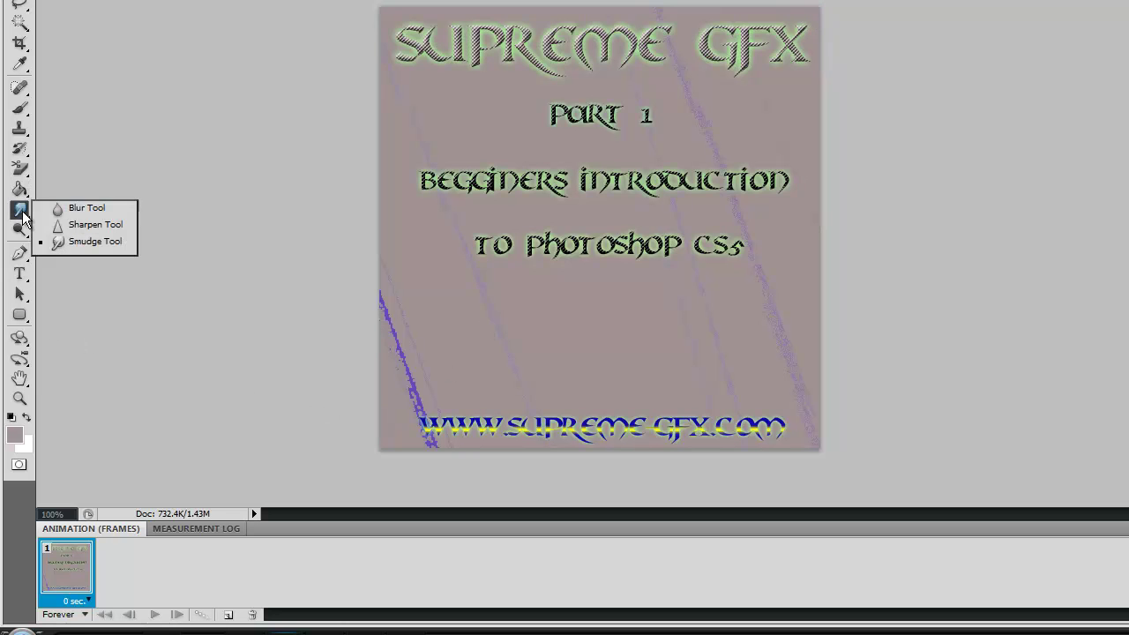
left_click(105, 242)
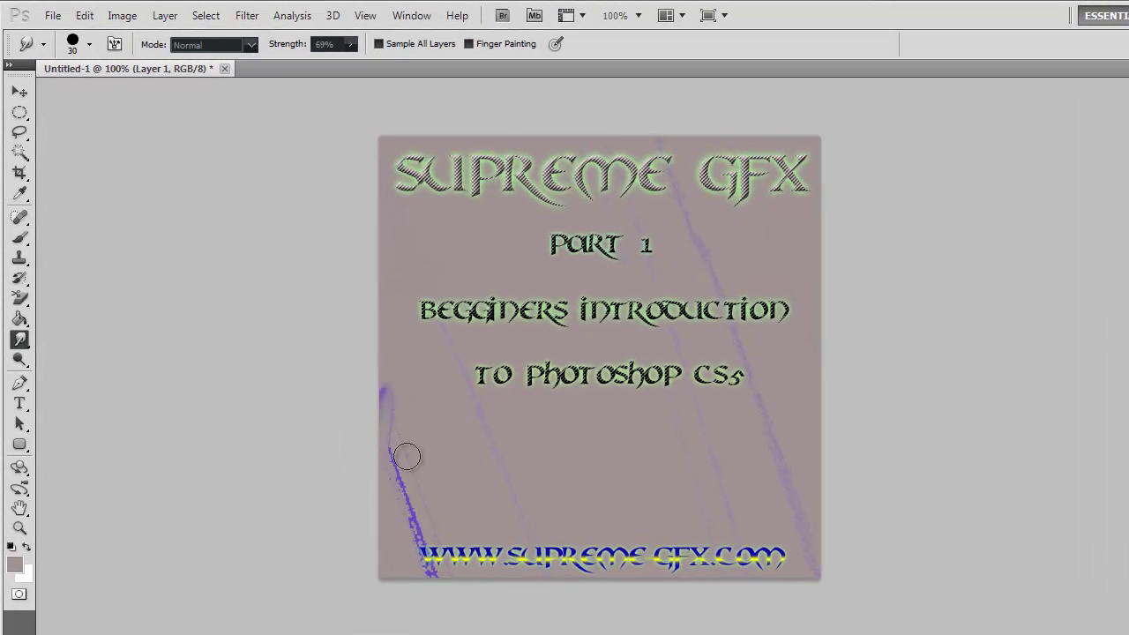
Smudge the blue stroke at the poster's lower-left edge into a soft violet smear
mouse_move(406, 456)
left_mouse_down()
mouse_move(391, 492)
mouse_move(398, 467)
mouse_move(411, 495)
mouse_move(474, 515)
left_mouse_up()
left_click(19, 359)
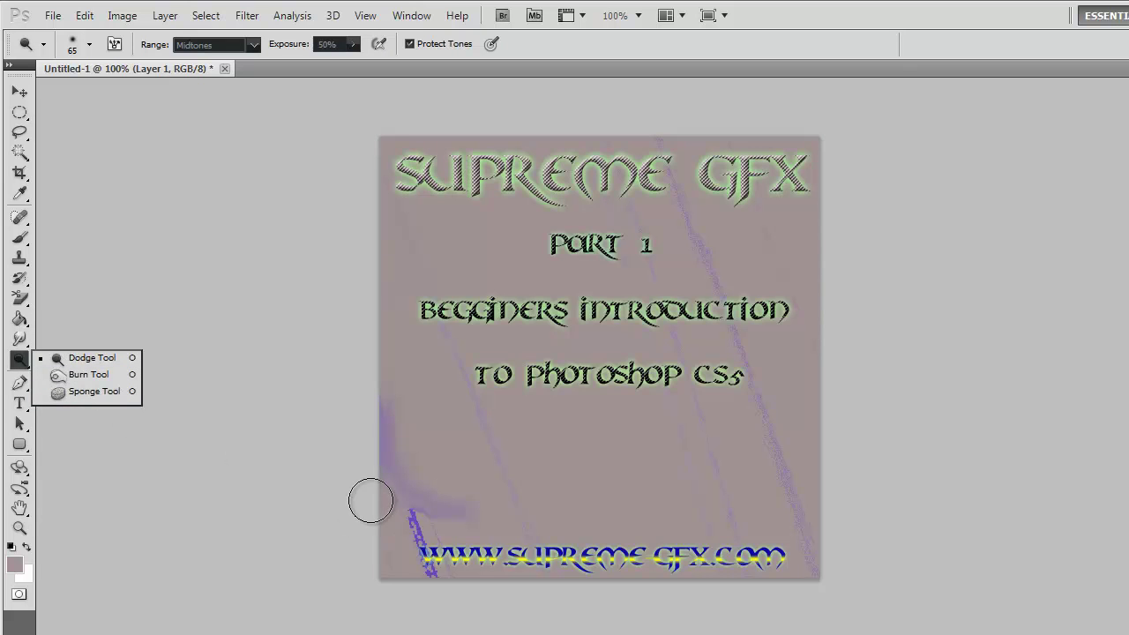
left_click(85, 338)
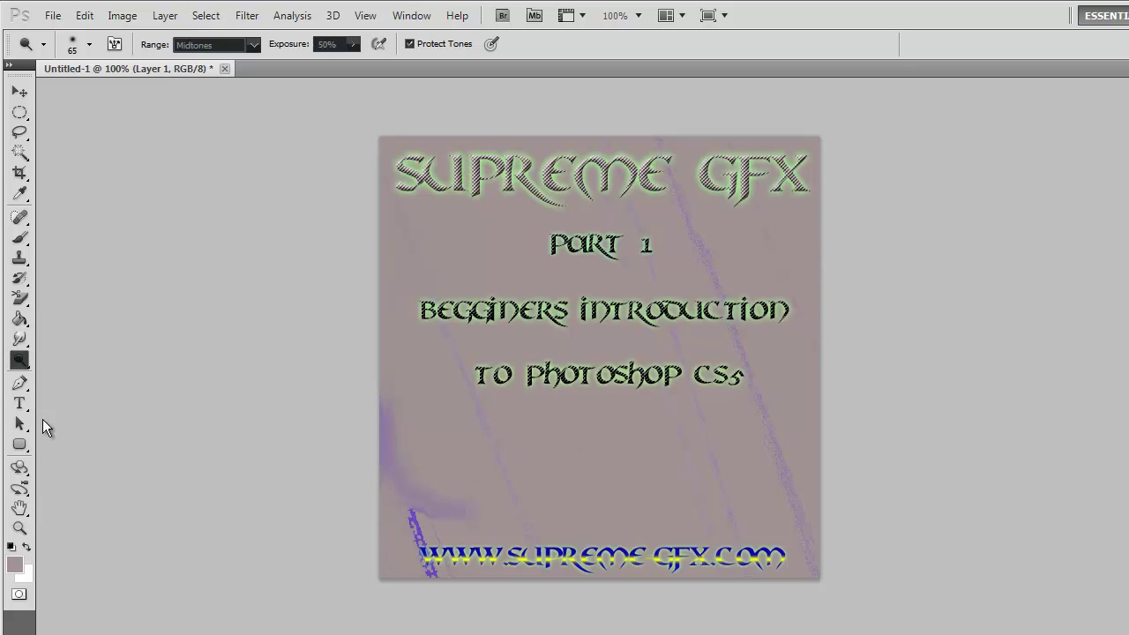
left_click(19, 382)
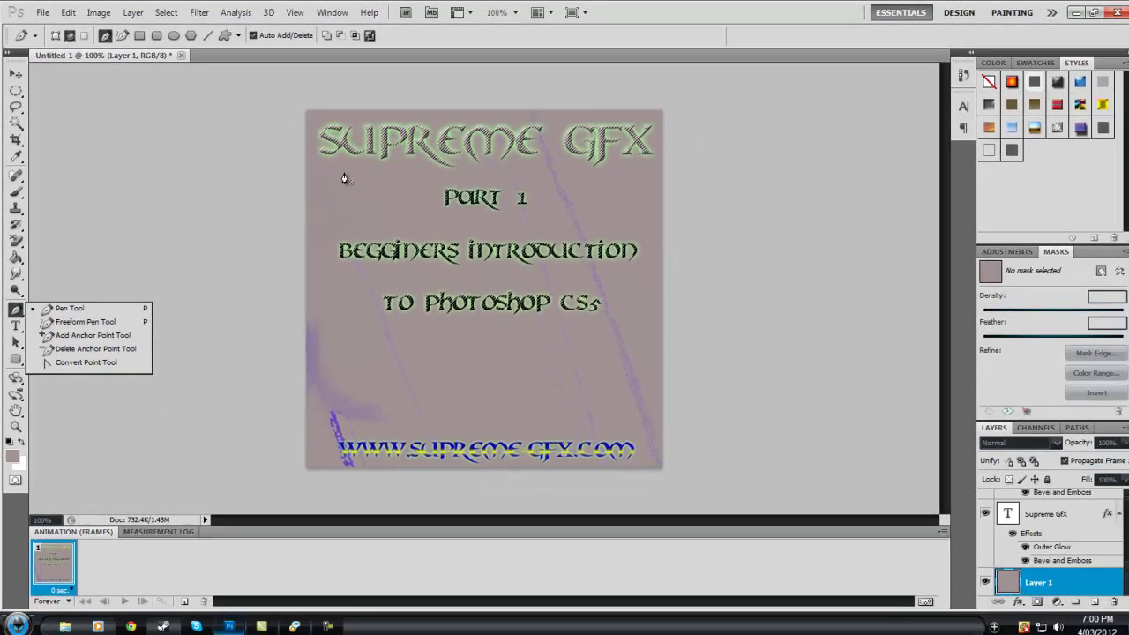
Place three pen anchor points just below the left part of the SUPREME GFX title
left_click(344, 179)
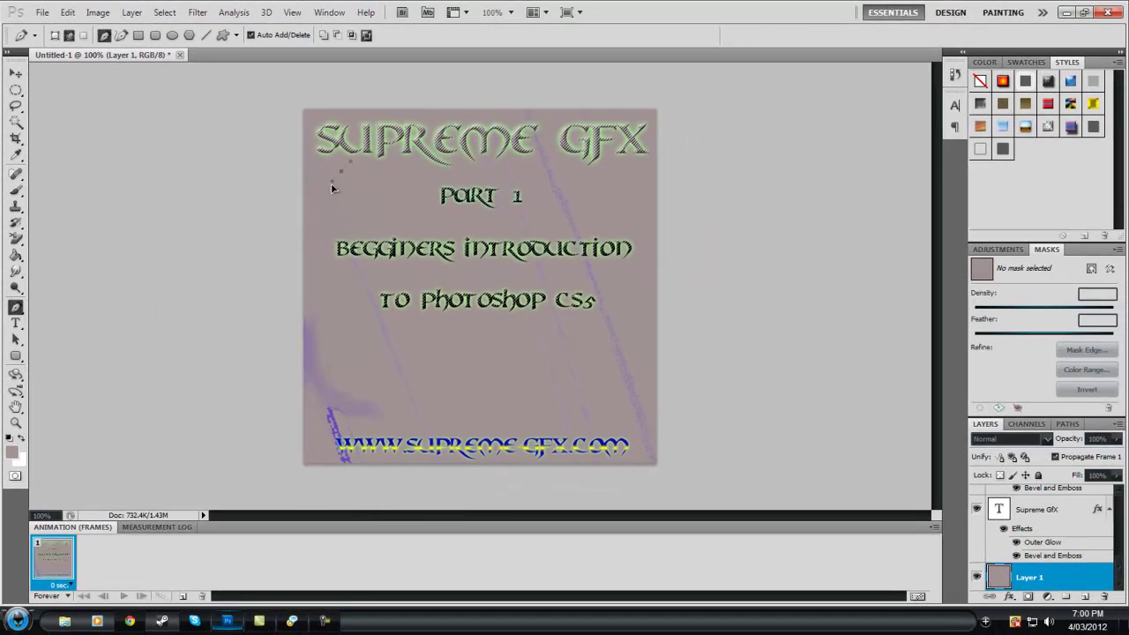
left_click(334, 179)
left_click(353, 166)
left_click(15, 307)
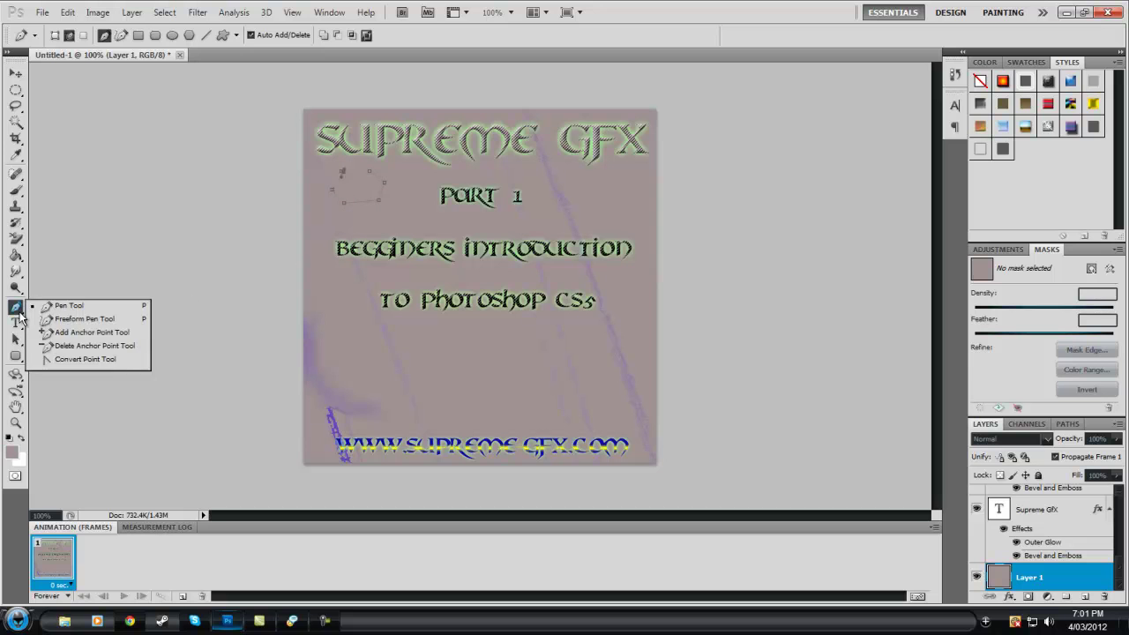
left_click(17, 326)
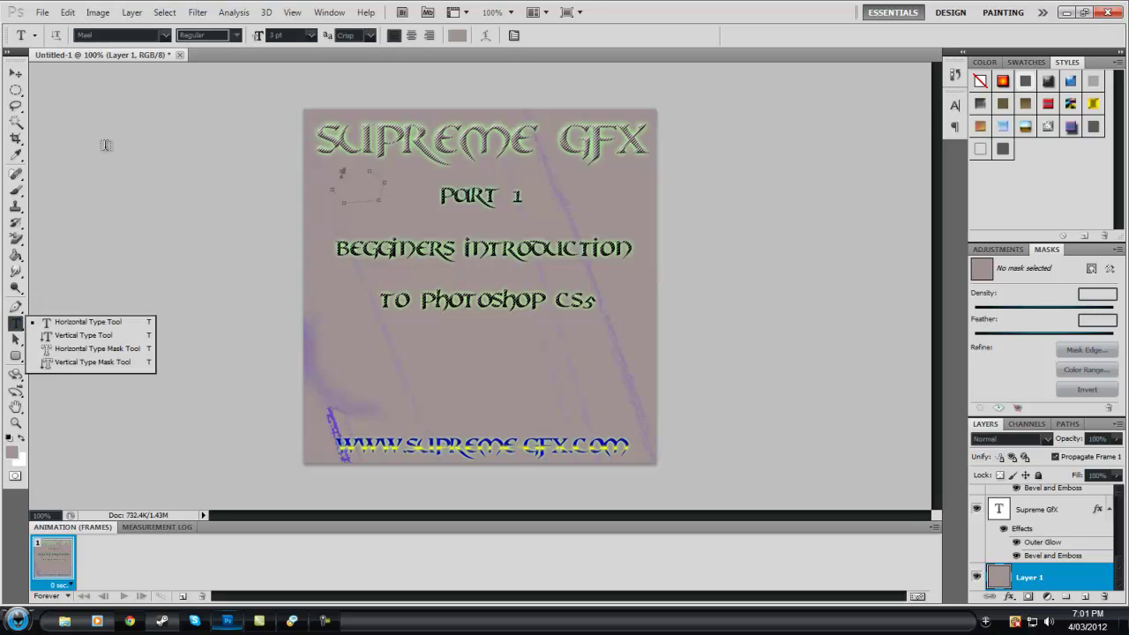
left_click(166, 36)
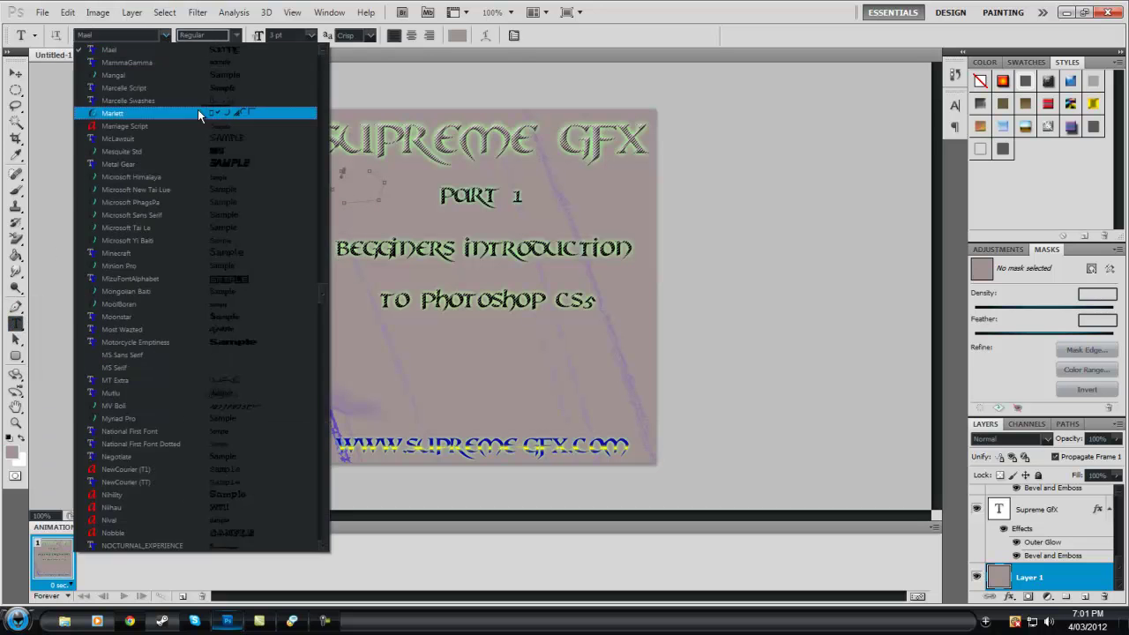
left_click_drag(322, 304, 181, 39)
left_click(237, 34)
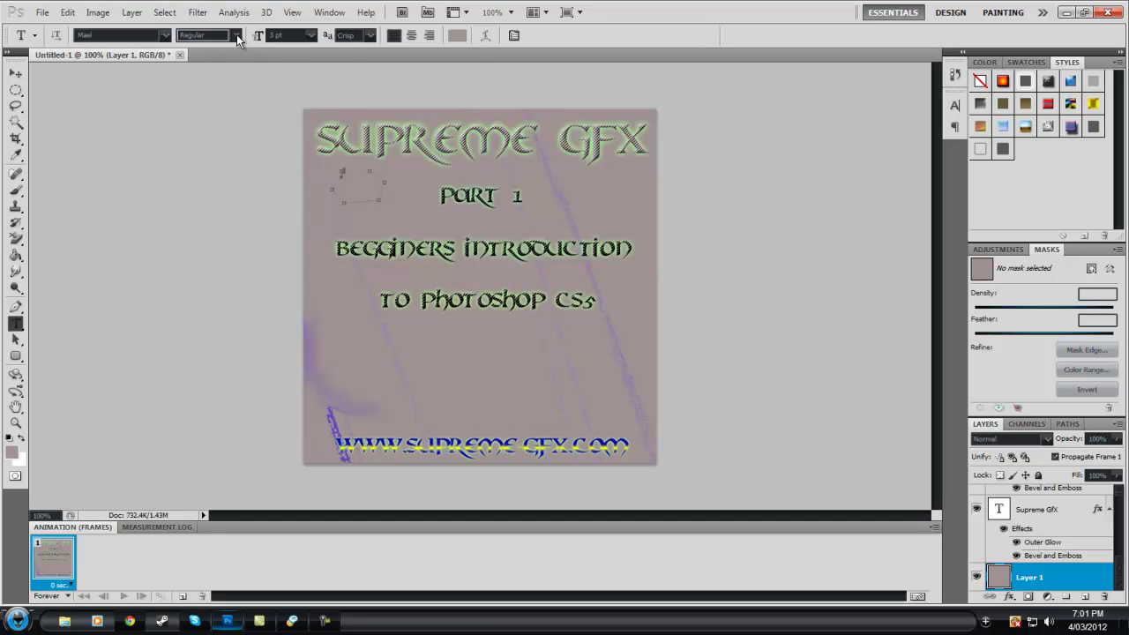
left_click(312, 35)
left_click(364, 37)
left_click(366, 35)
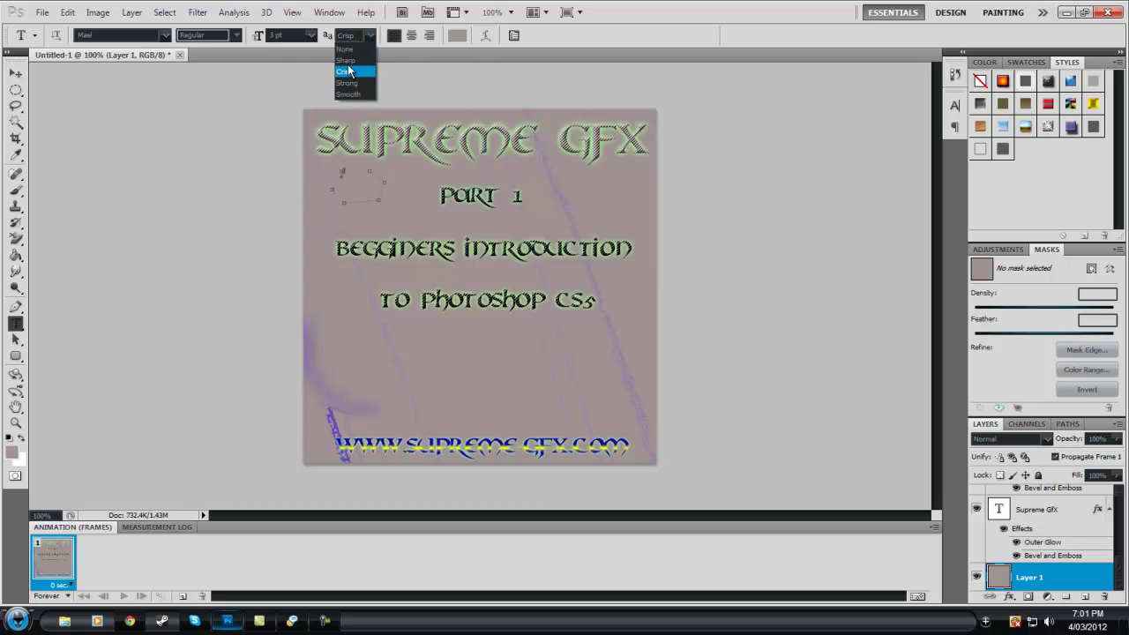
left_click(484, 39)
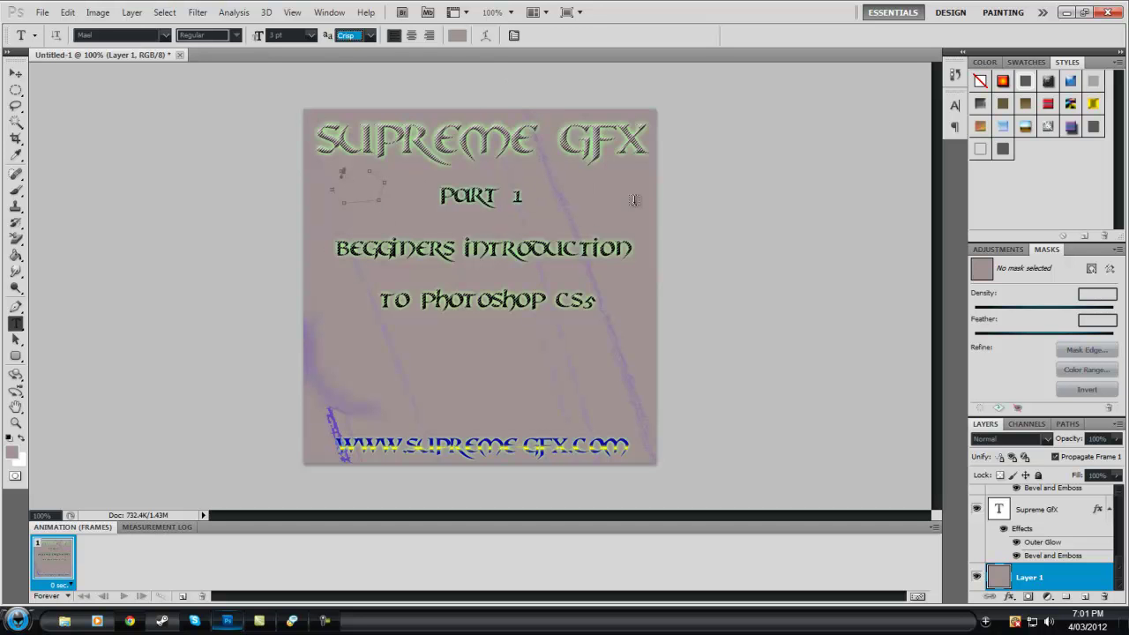
Browse the path selection, shape, 3D object, 3D camera and Hand tools, then swap foreground and background colours
left_click(15, 339)
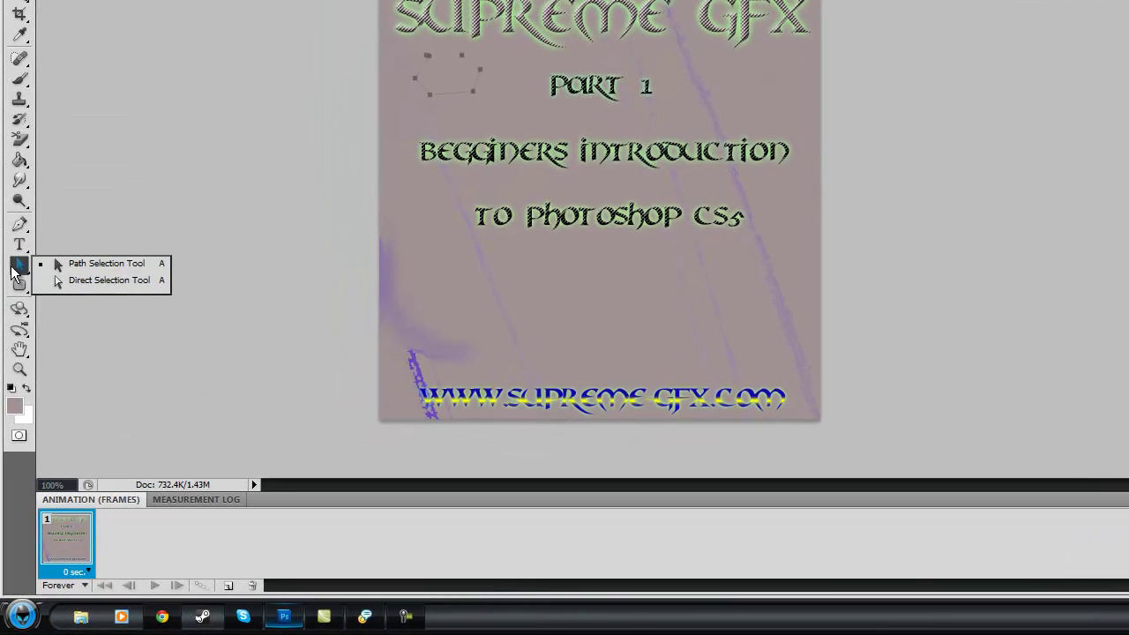
left_click(19, 285)
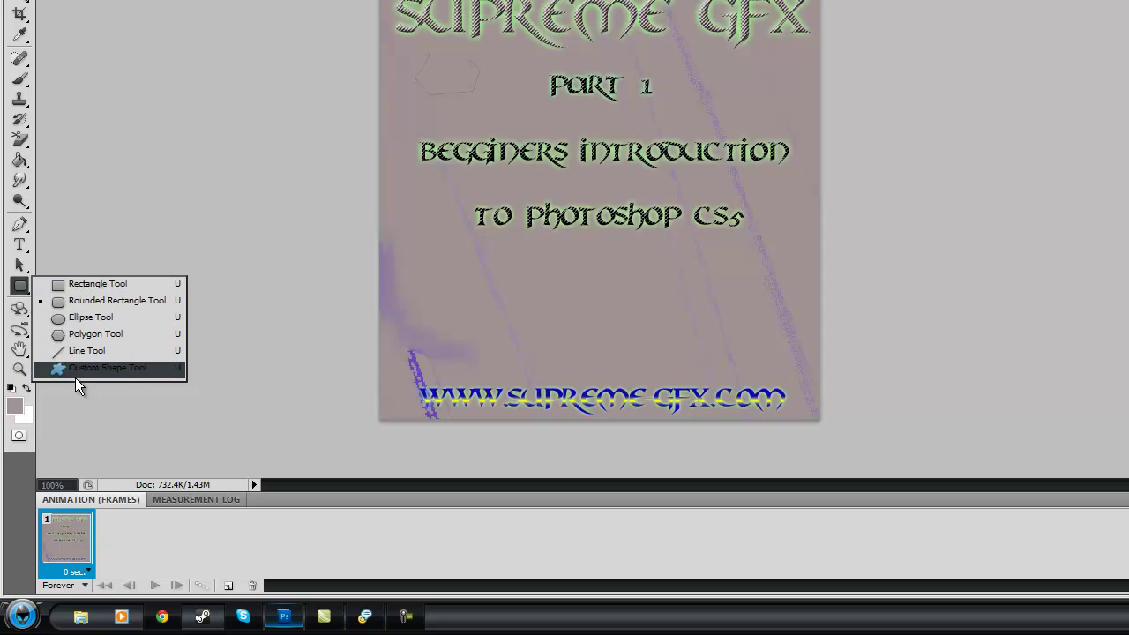
left_click(18, 311)
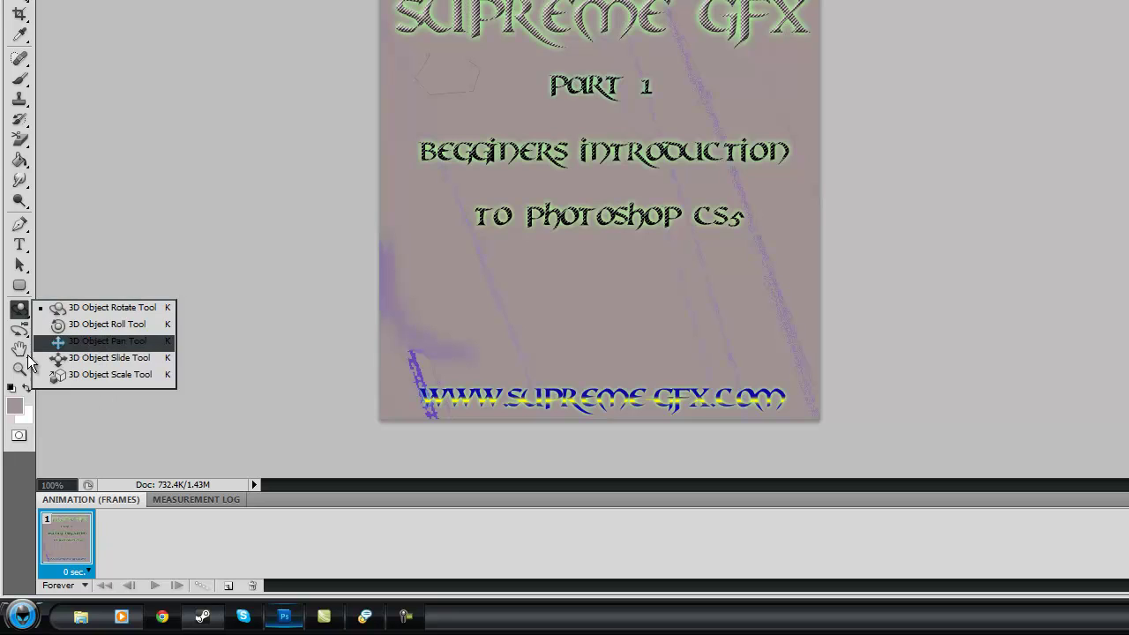
left_click(16, 333)
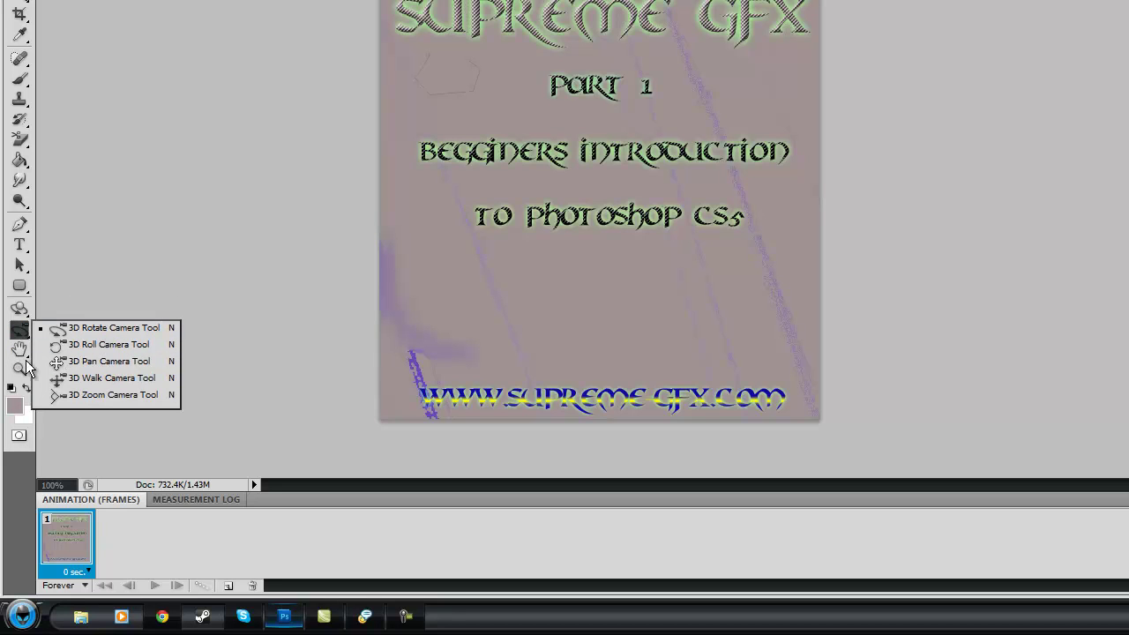
left_click(18, 355)
left_click(17, 355)
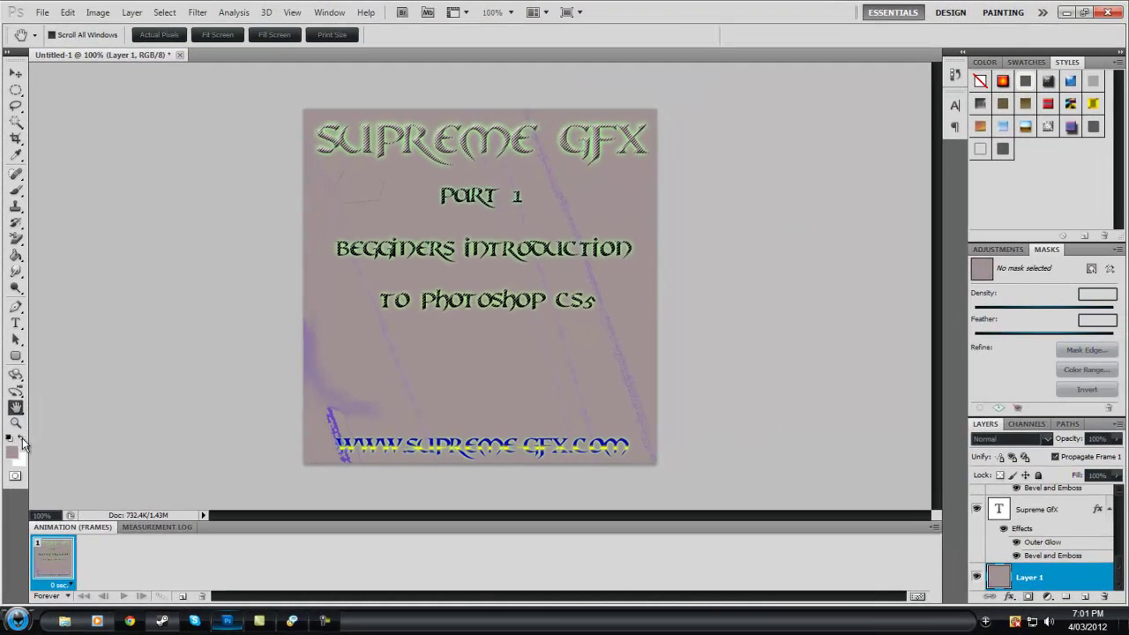
left_click(24, 406)
Reset to default colours, then set the foreground to dark red c32323 in the Color Picker
left_click(8, 438)
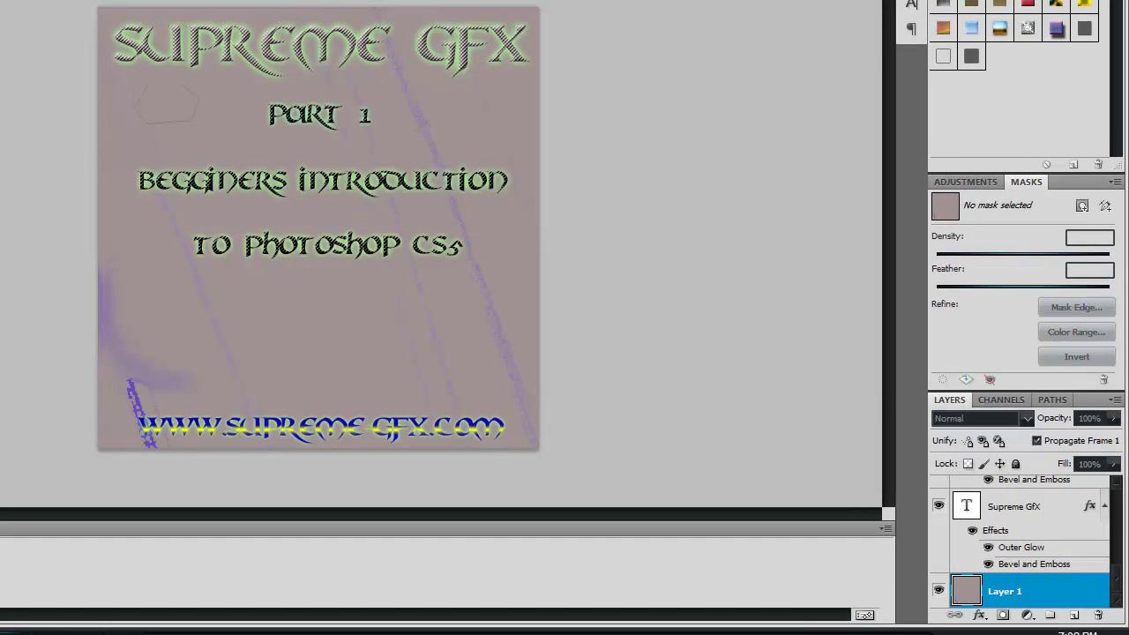
left_click(11, 448)
left_click(824, 137)
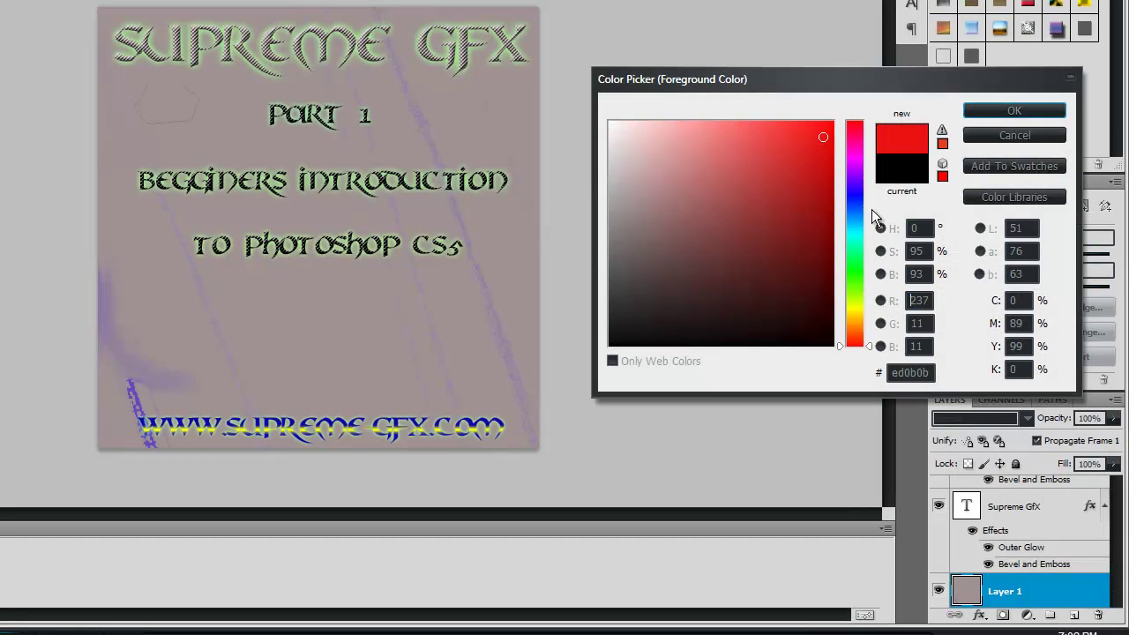
mouse_move(820, 159)
left_mouse_down()
mouse_move(807, 186)
mouse_move(776, 202)
mouse_move(794, 174)
left_mouse_up()
left_click(1014, 111)
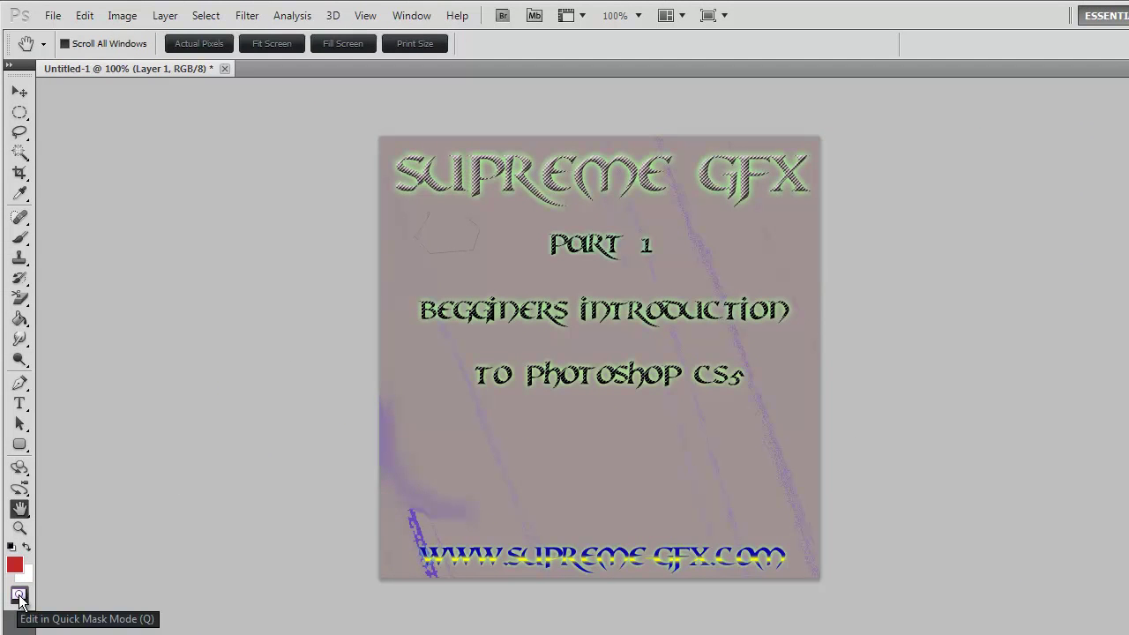
left_click(42, 44)
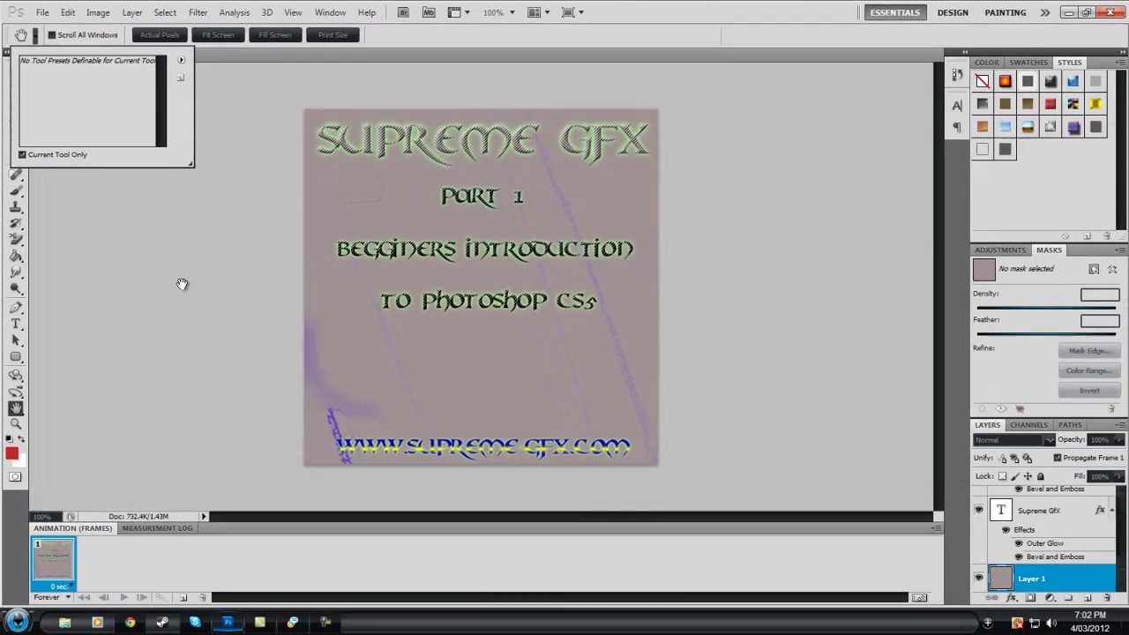
left_click(182, 284)
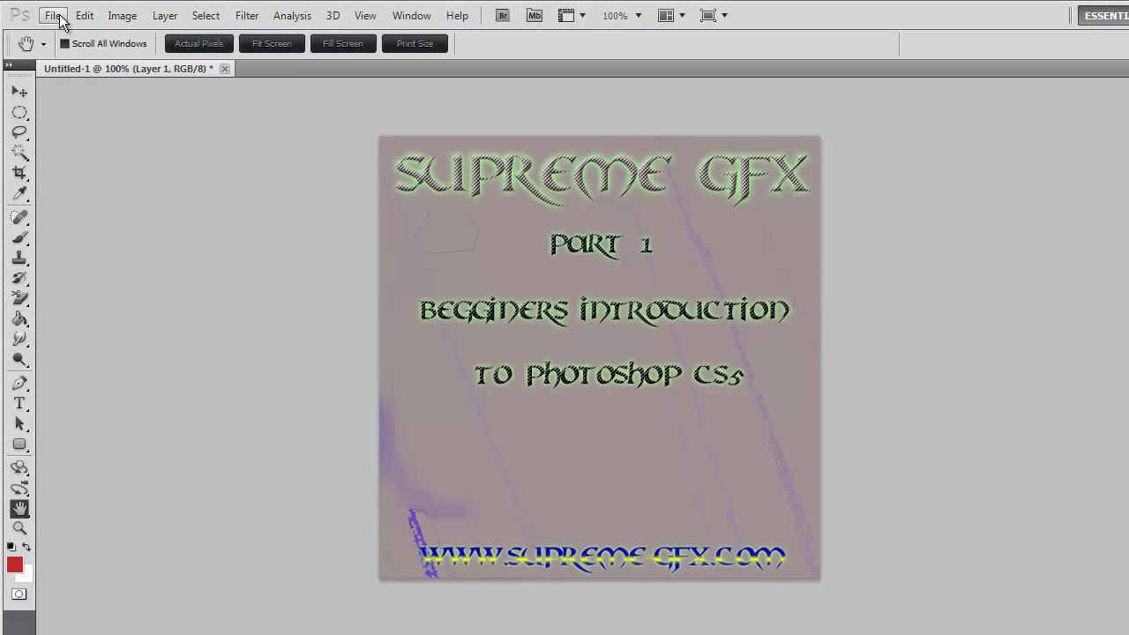
left_click(59, 17)
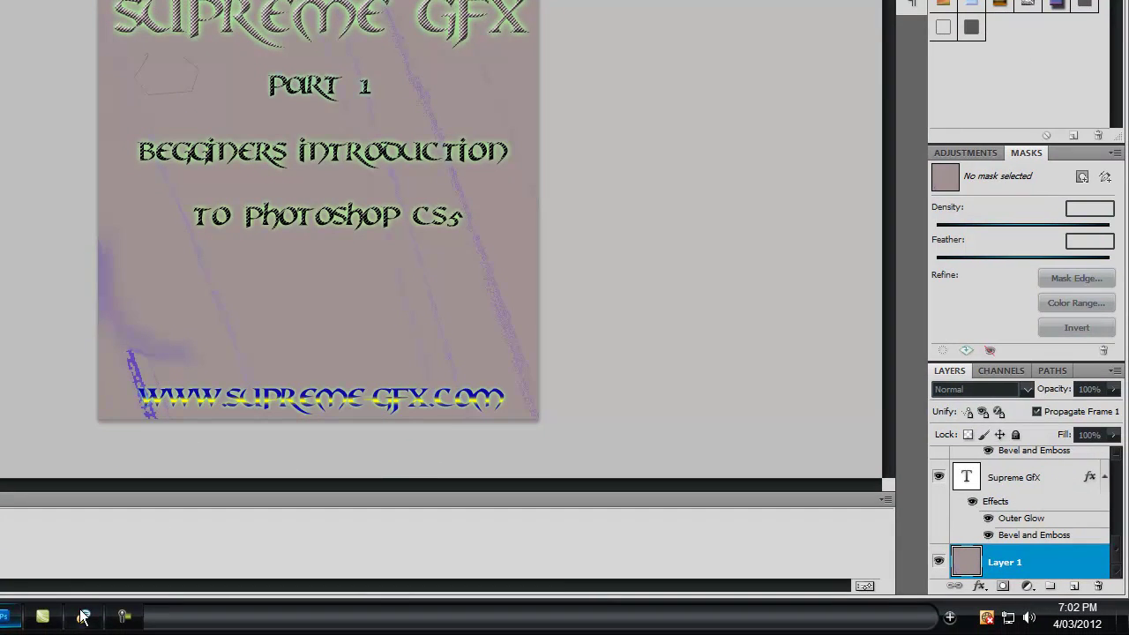
left_click(124, 616)
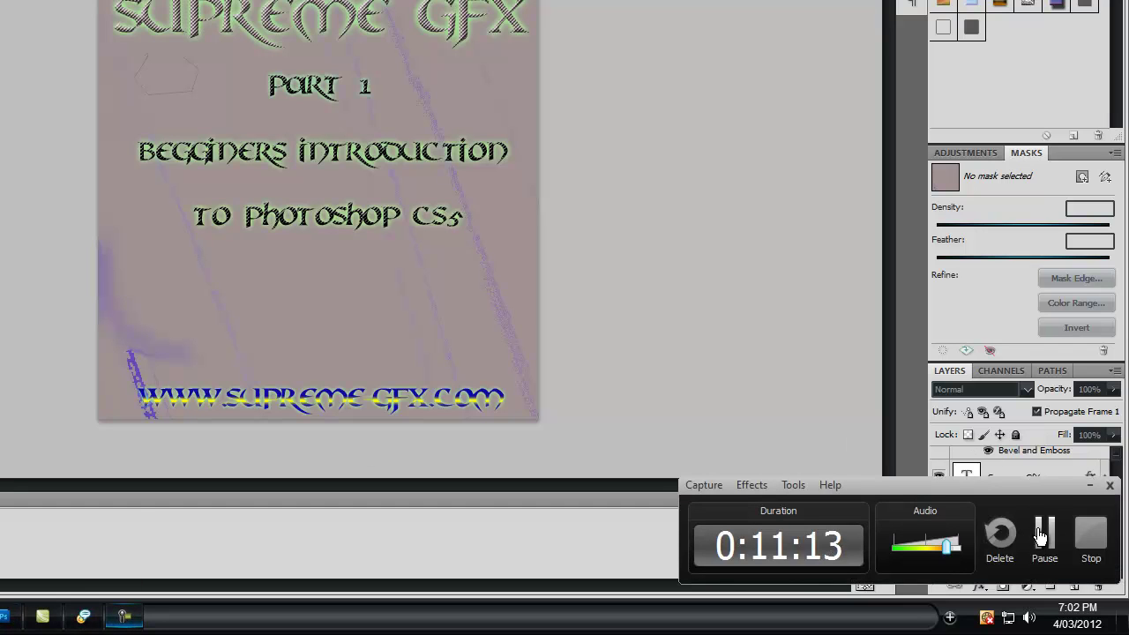